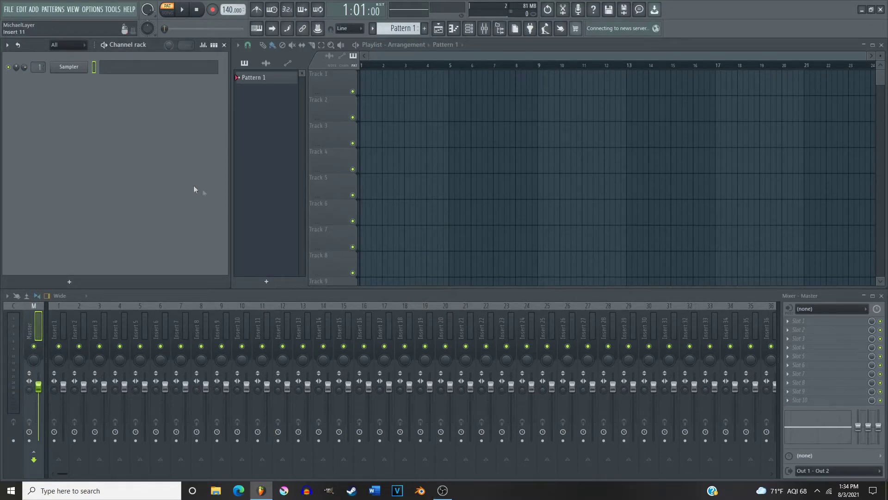
Replace the Sampler channel with the Opus instrument plugin.
right_click(71, 67)
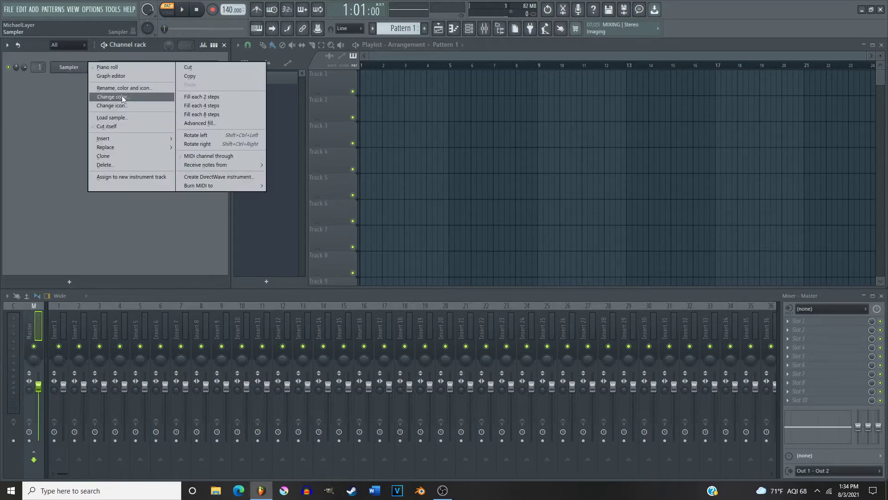
mouse_move(125, 147)
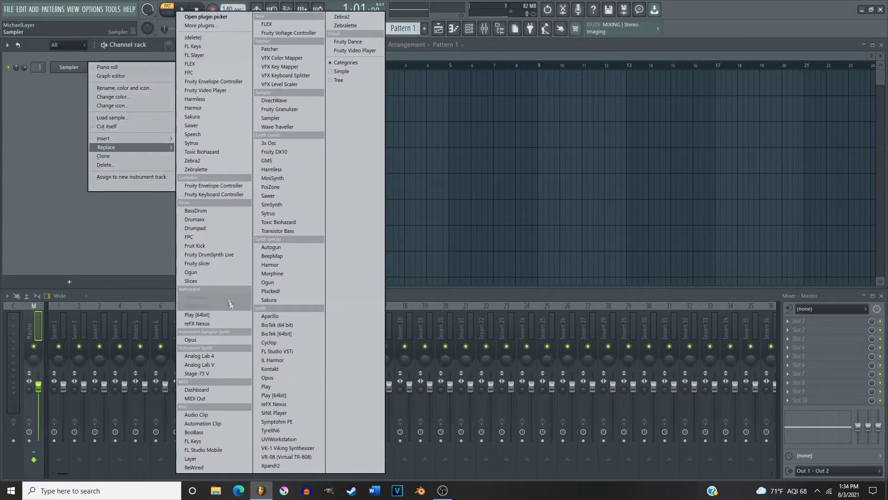
click(200, 339)
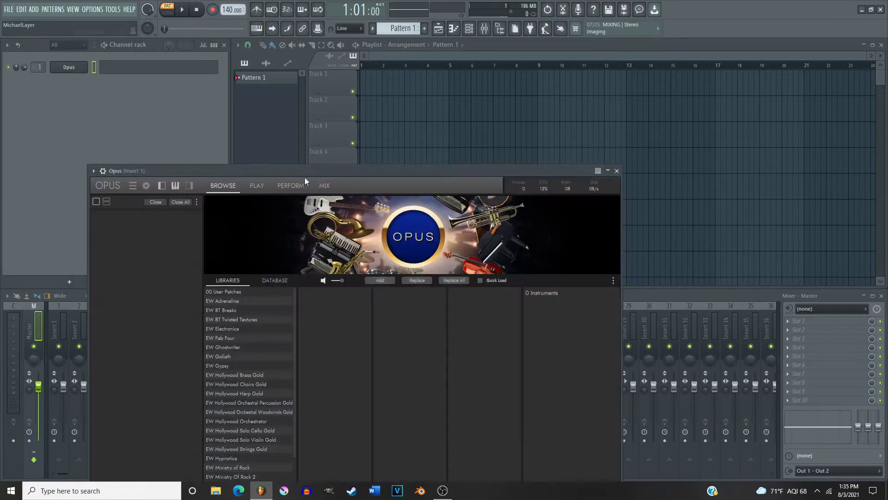
Load EW Hollywood Strings Gold > 18 Violins > 01 Long > 18V Sus MAX into Opus.
drag(296, 171, 338, 67)
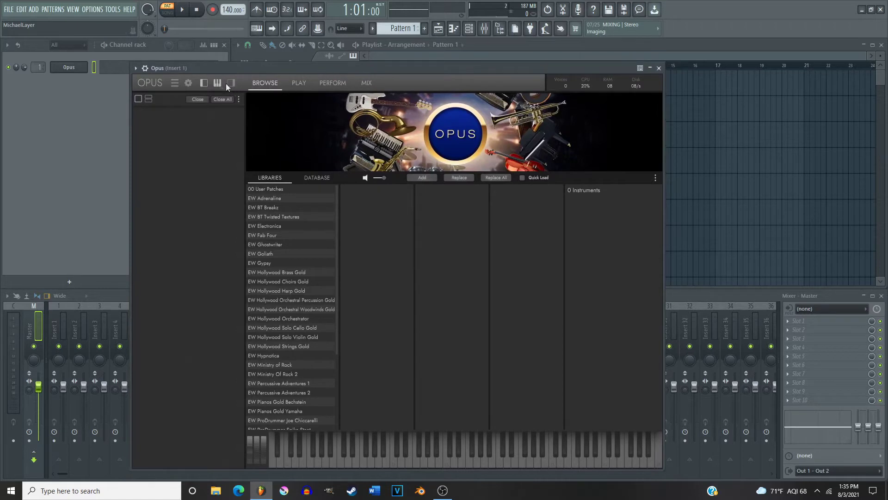
click(204, 82)
click(205, 82)
click(296, 346)
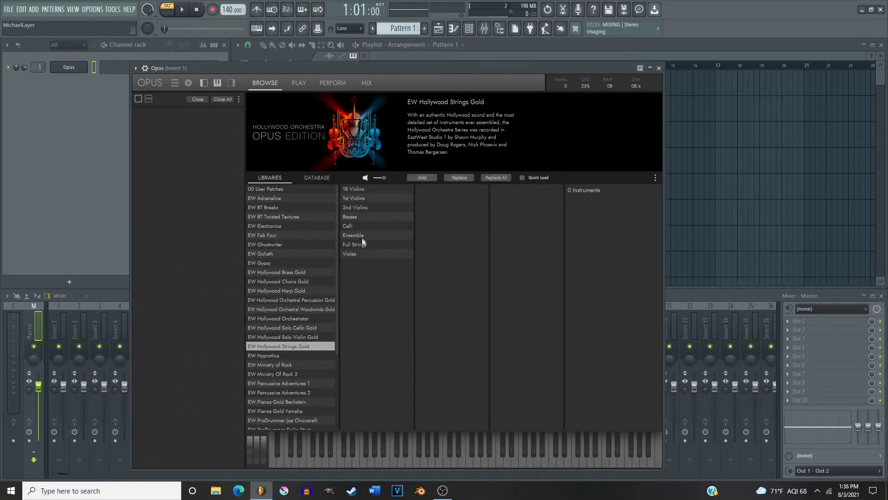
click(356, 189)
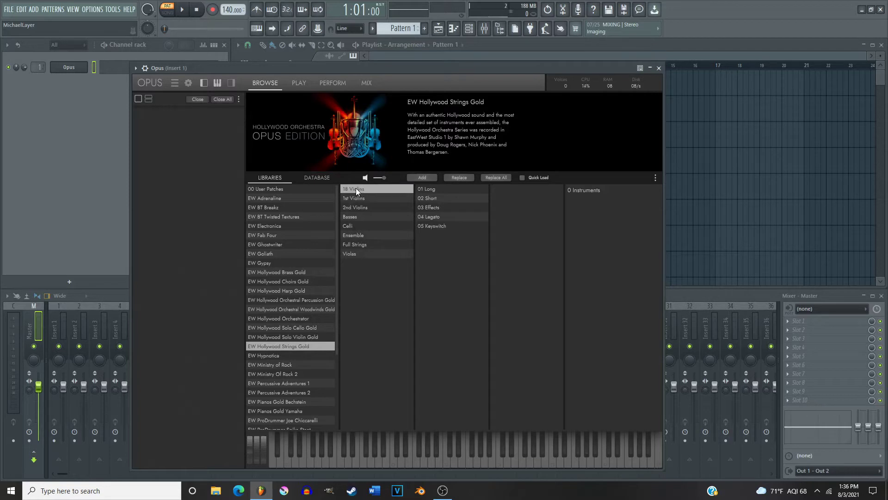
click(435, 188)
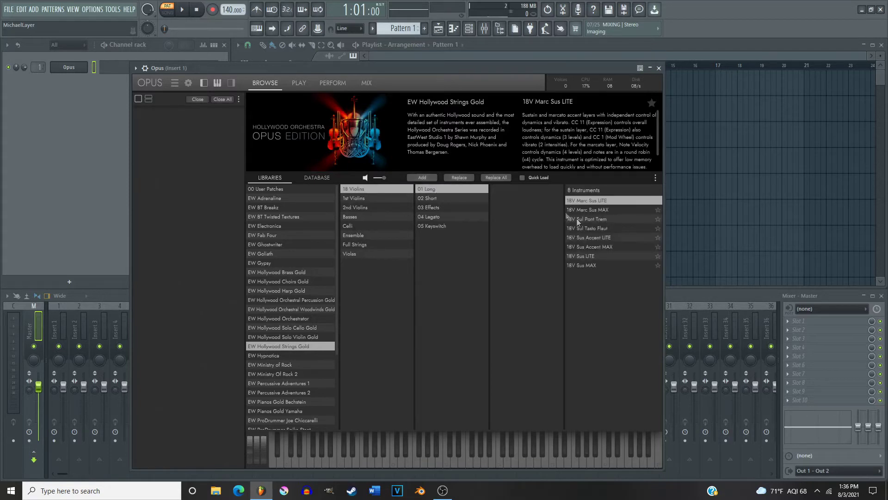
click(584, 264)
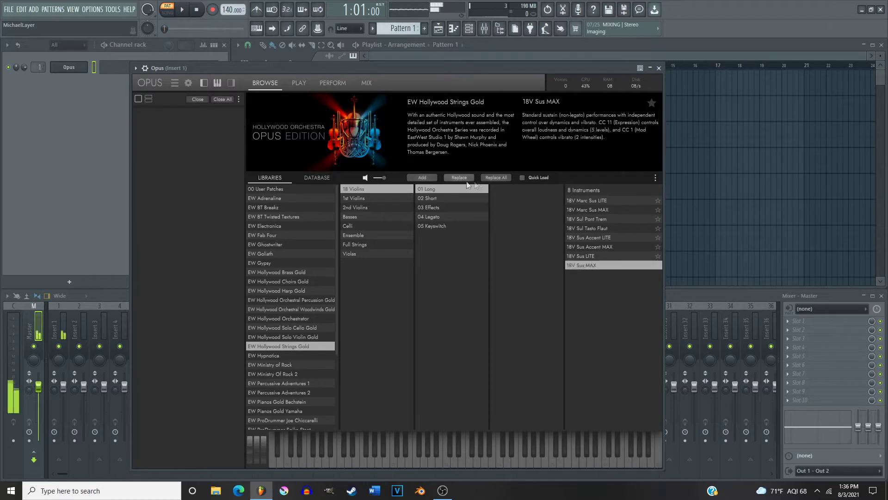
click(421, 177)
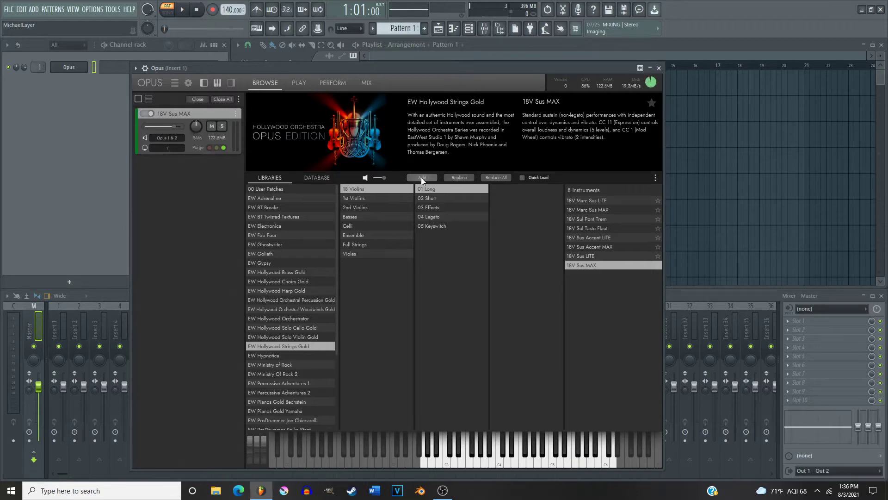
click(298, 86)
Show the Opus (Insert 1) parameters under Current project > Generators in the browser.
drag(290, 65, 414, 79)
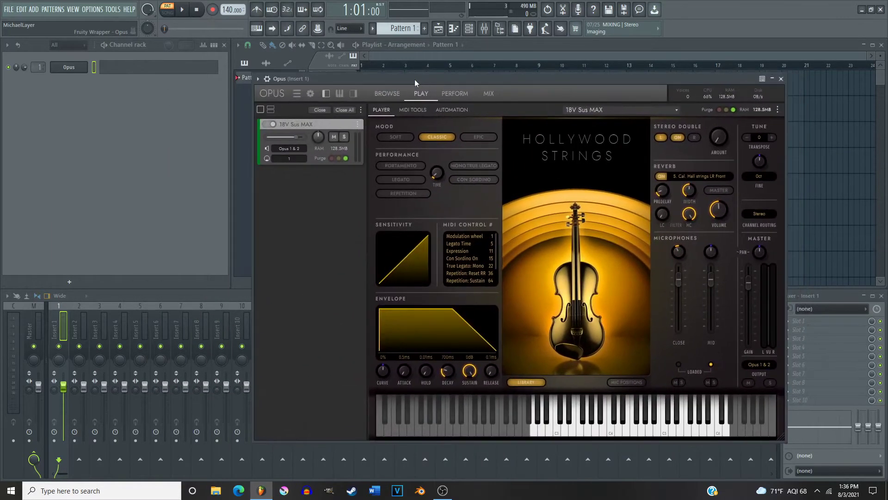
click(501, 30)
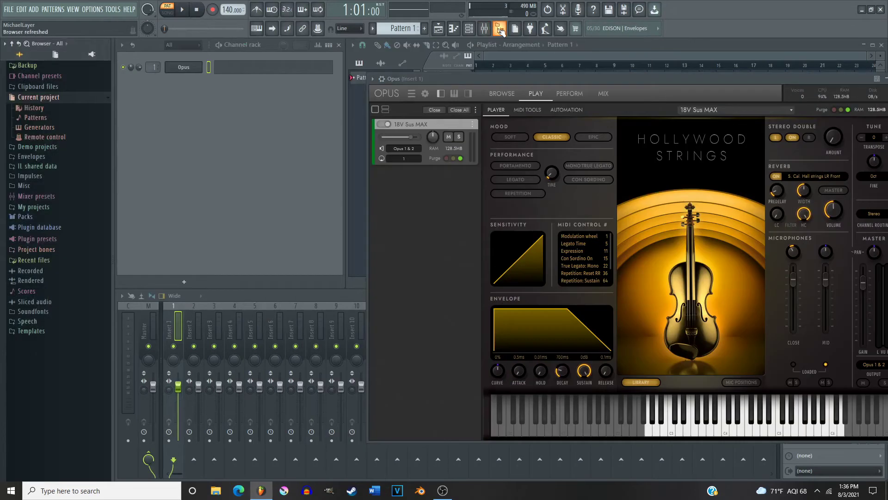
click(492, 30)
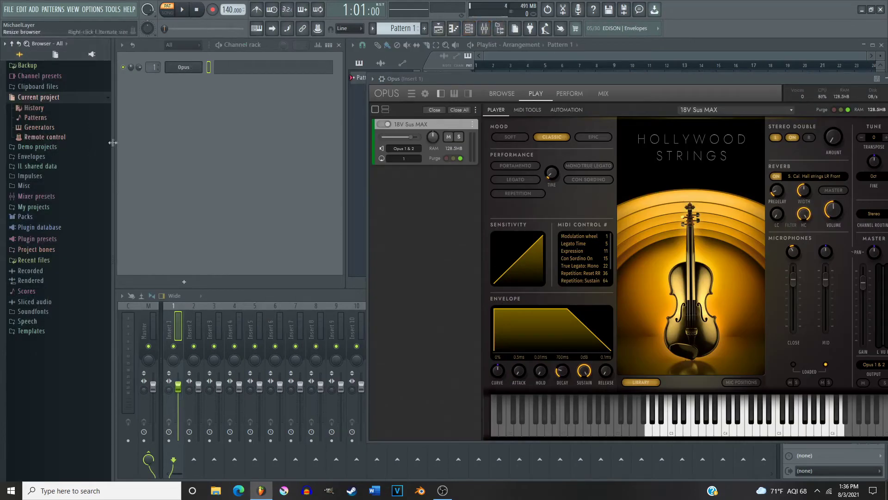
click(54, 129)
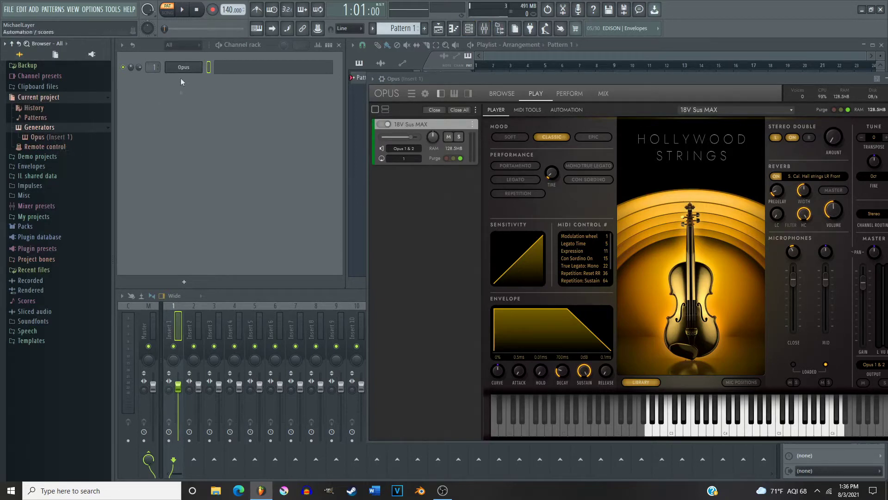
click(68, 136)
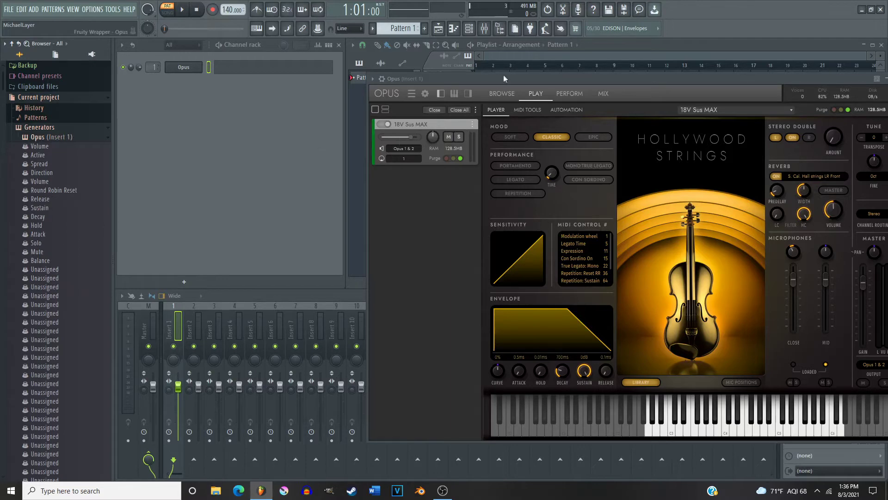
drag(505, 80, 362, 82)
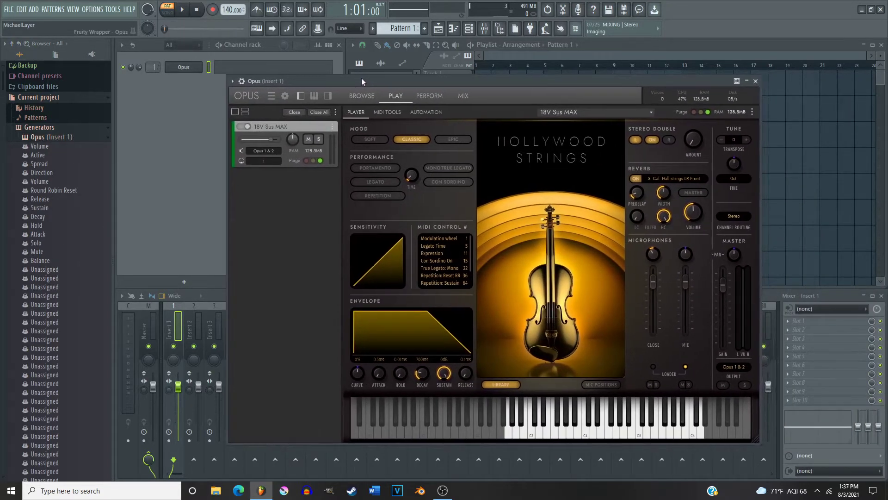
Add Modulation wheel and Expression (controller 11) from MIDI Controller Mapping to Opus's automation parameters.
click(423, 112)
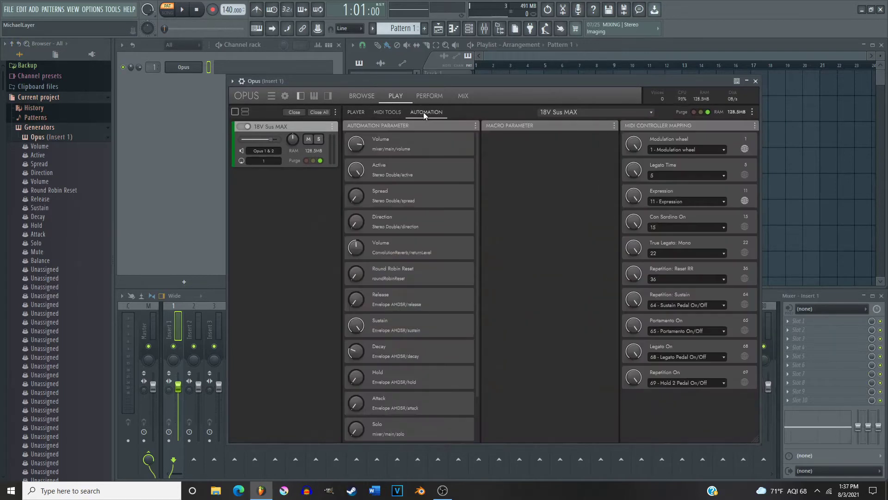
drag(429, 81, 401, 82)
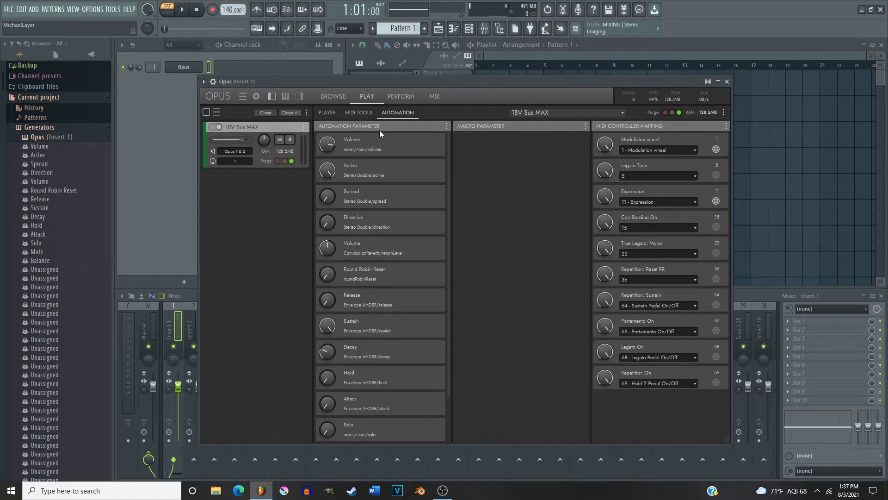
drag(450, 199, 454, 284)
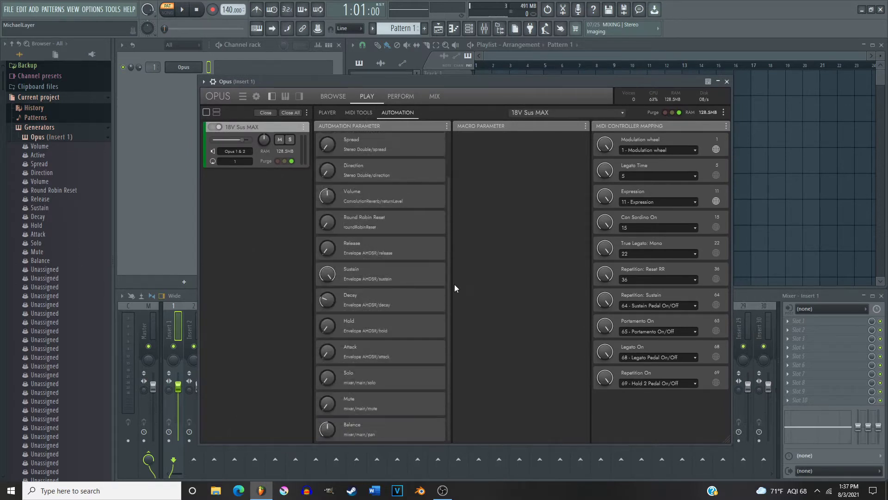
drag(82, 333, 67, 277)
drag(636, 140, 353, 439)
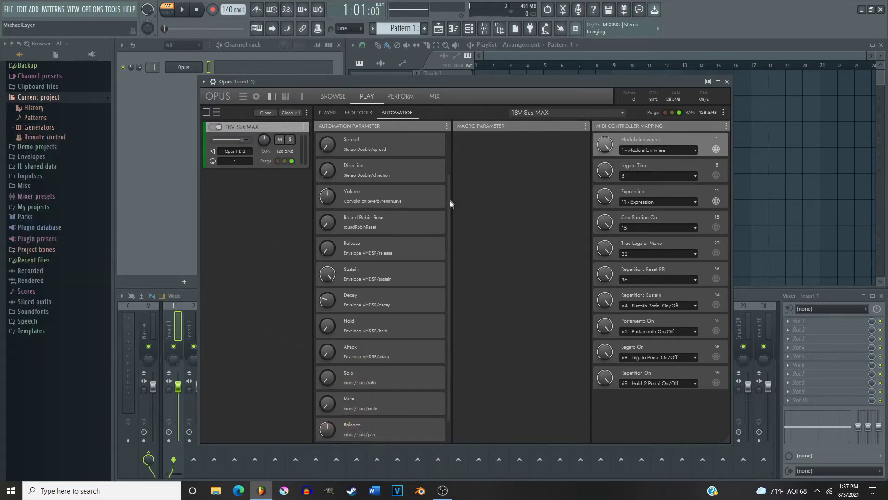
scroll(449, 330, down, 1)
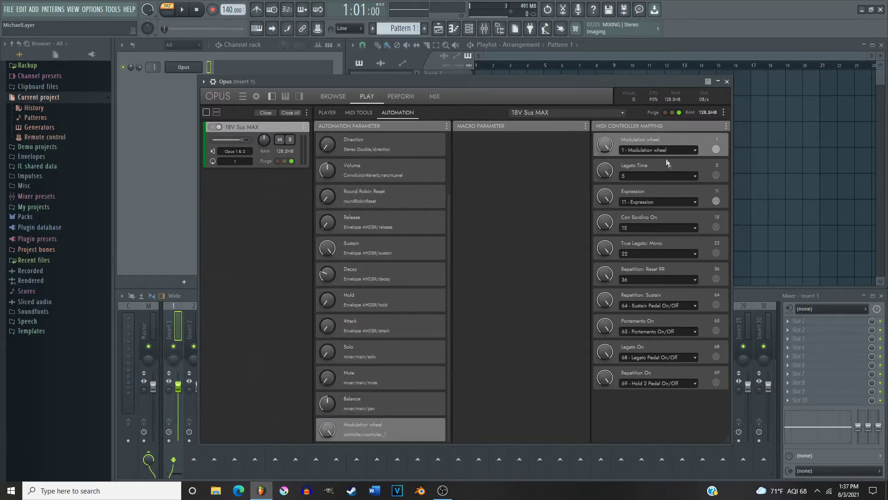
click(651, 194)
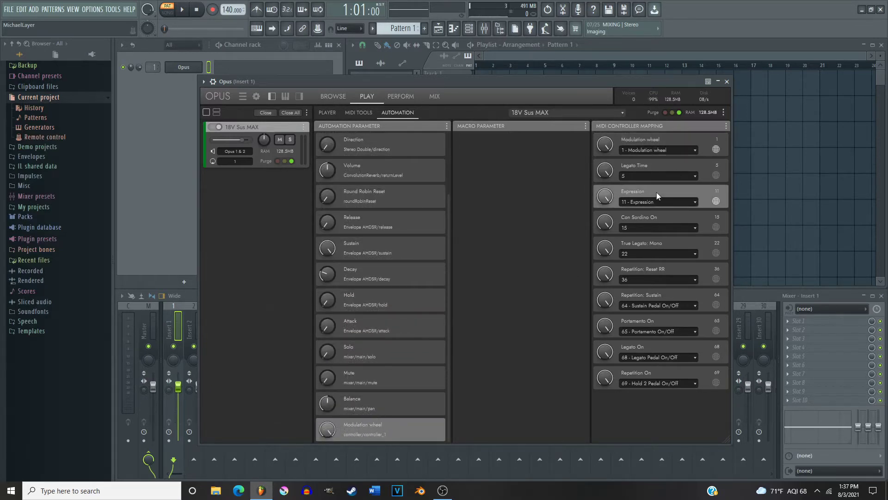
drag(656, 189, 368, 438)
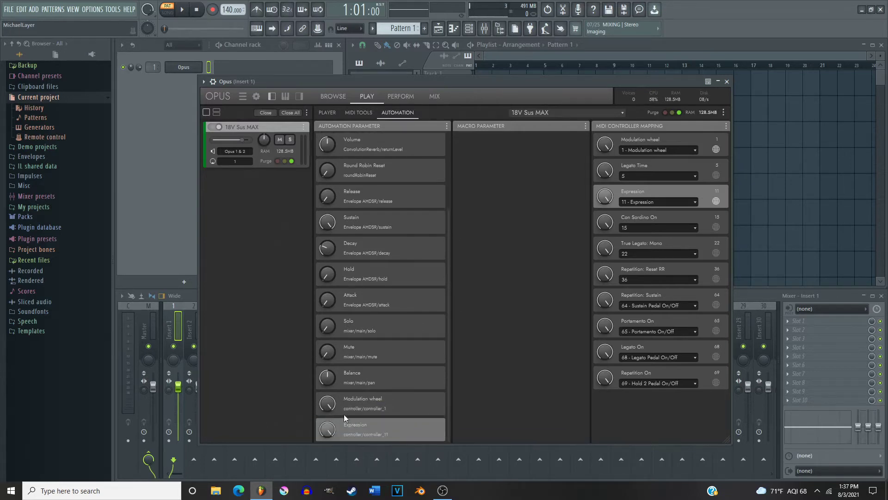
click(40, 129)
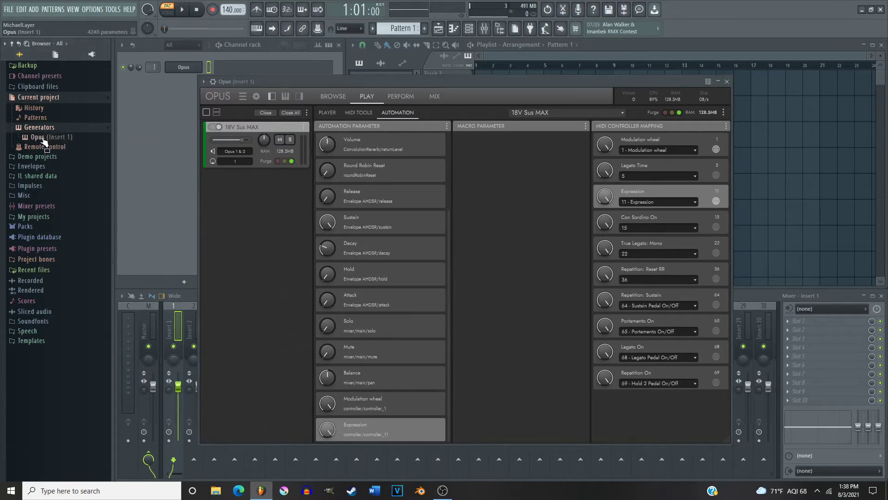
Place a Pattern 1 clip on Track 1, lengthened to about bar 9.
click(44, 138)
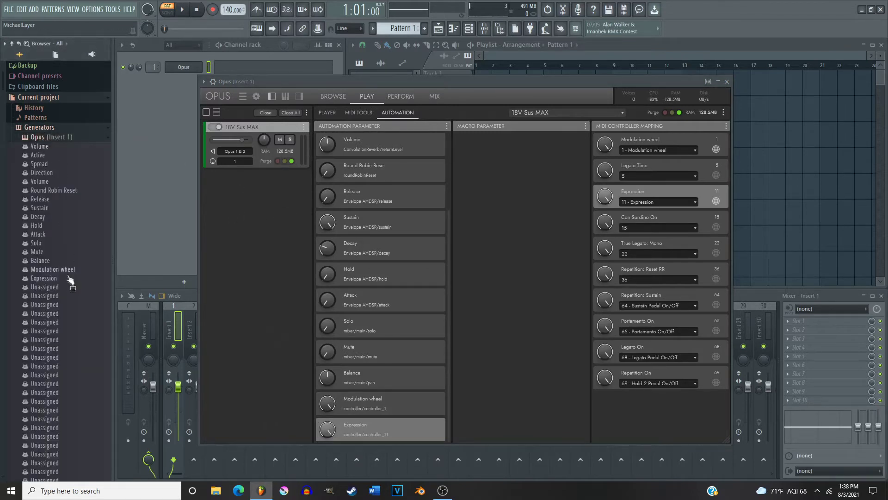
drag(46, 274, 298, 203)
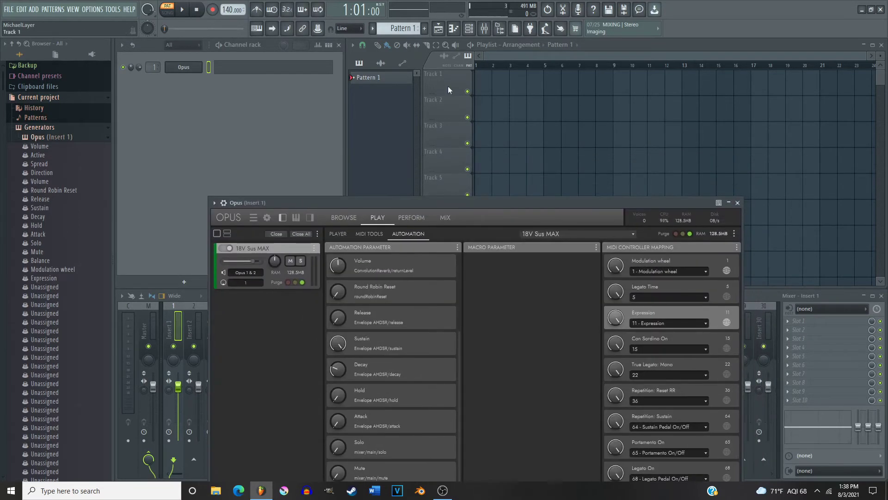
click(396, 79)
click(491, 74)
drag(491, 74, 608, 78)
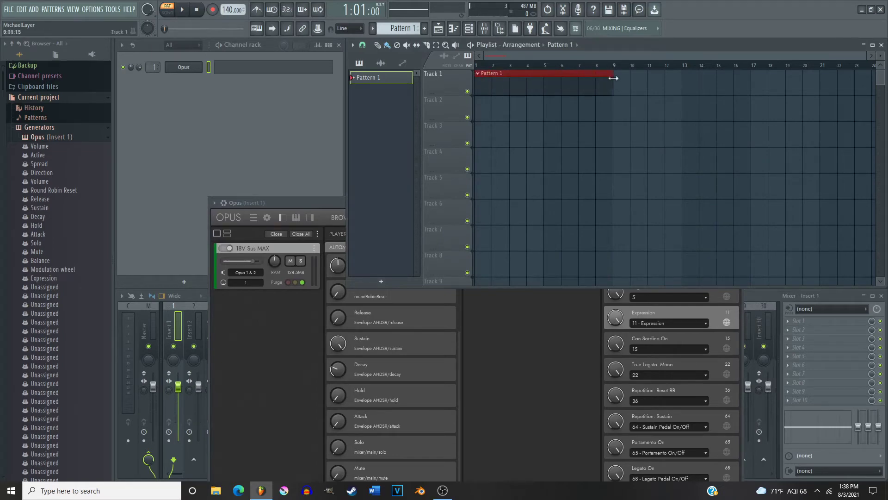
Create an automation clip for Opus's Modulation wheel parameter.
drag(311, 203, 246, 231)
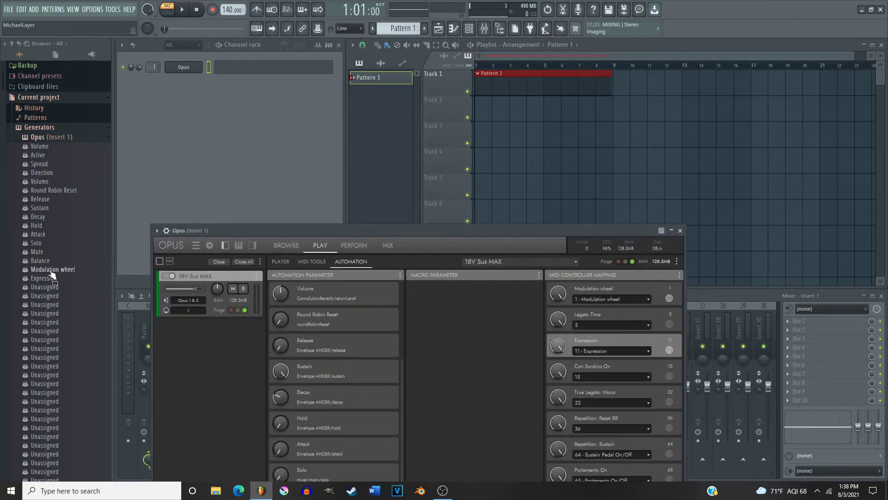
drag(50, 270, 52, 274)
right_click(52, 274)
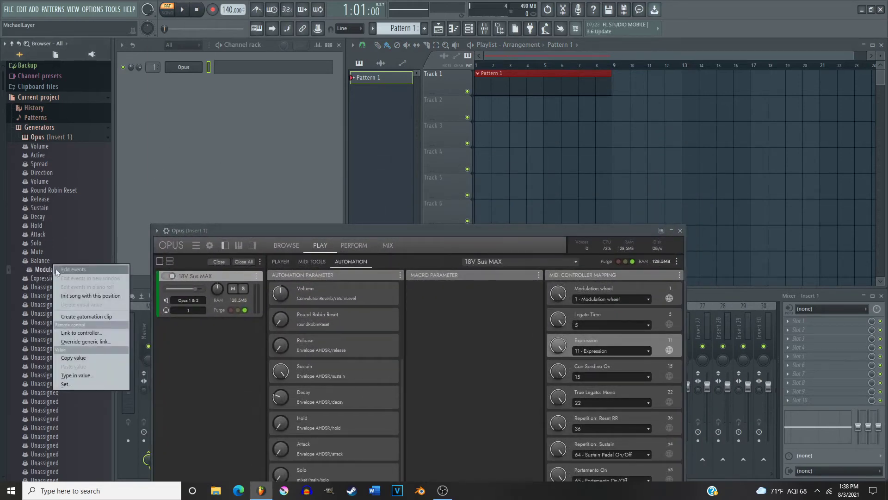
click(92, 316)
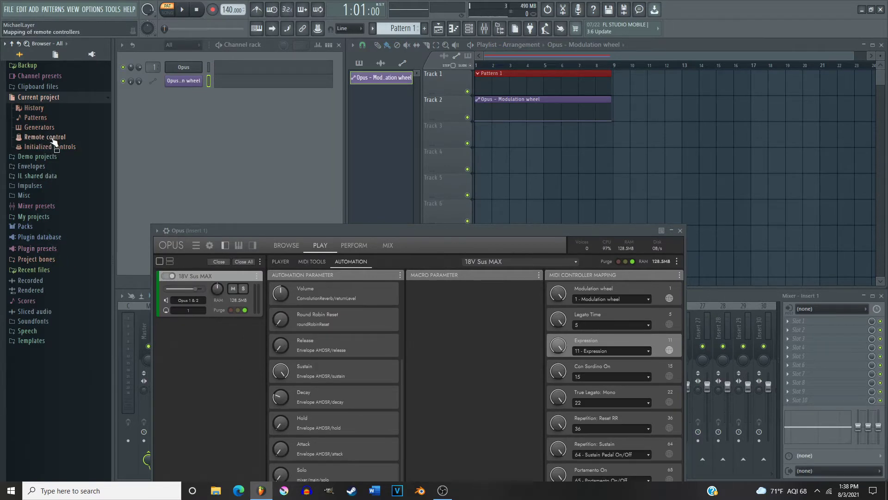
Create an automation clip for Opus's Expression parameter and close the Opus window.
click(41, 127)
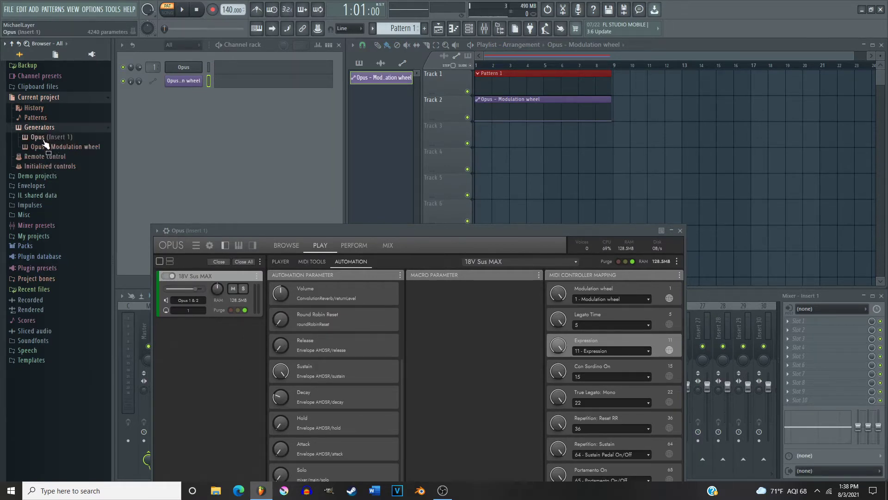
click(44, 138)
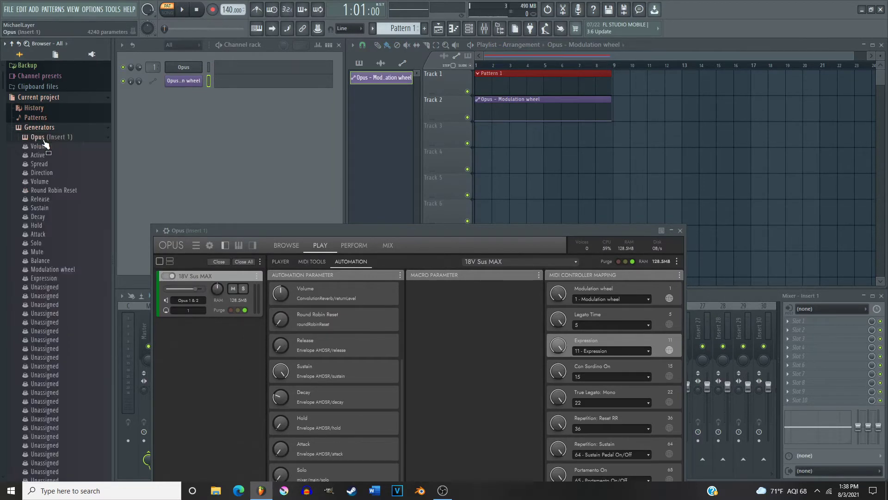
right_click(48, 281)
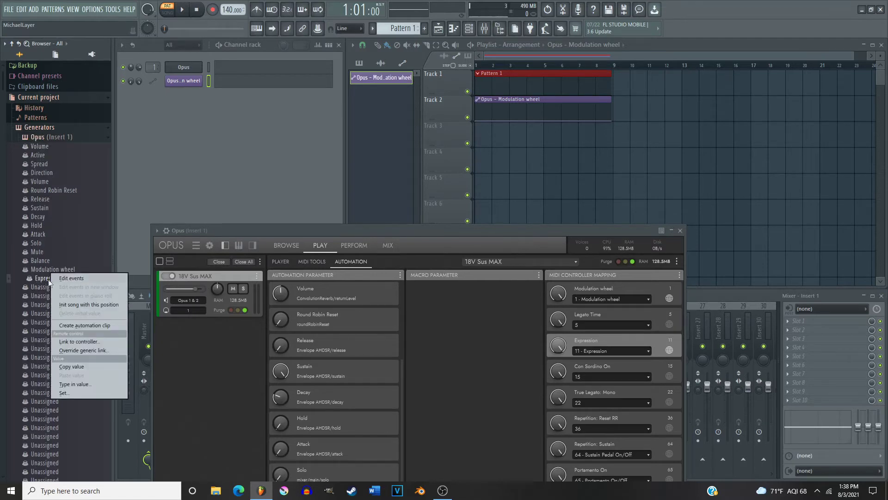
click(80, 324)
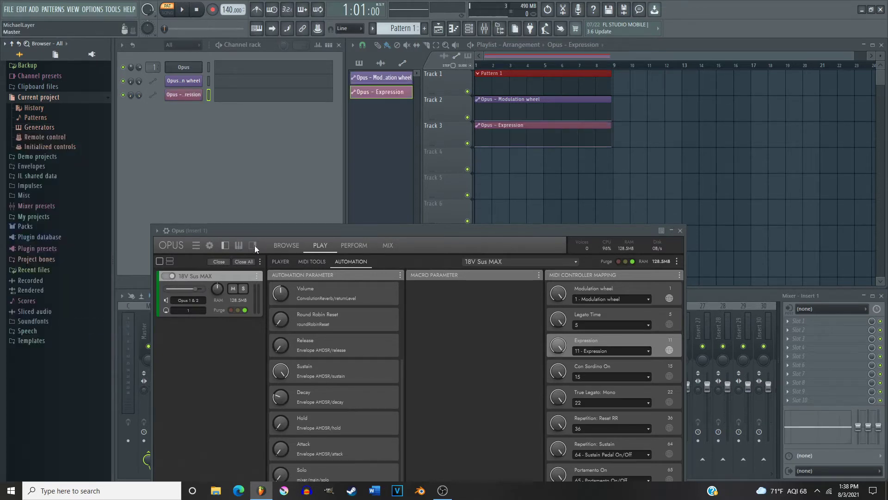
drag(266, 228, 248, 183)
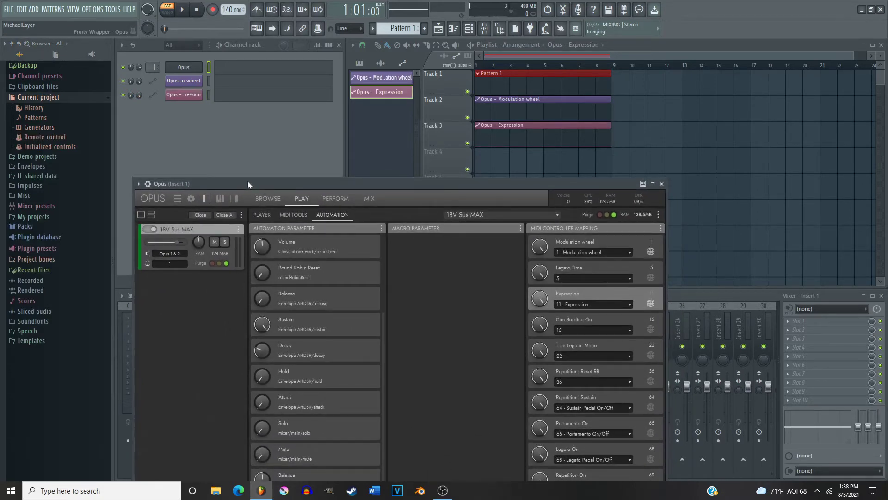
click(662, 184)
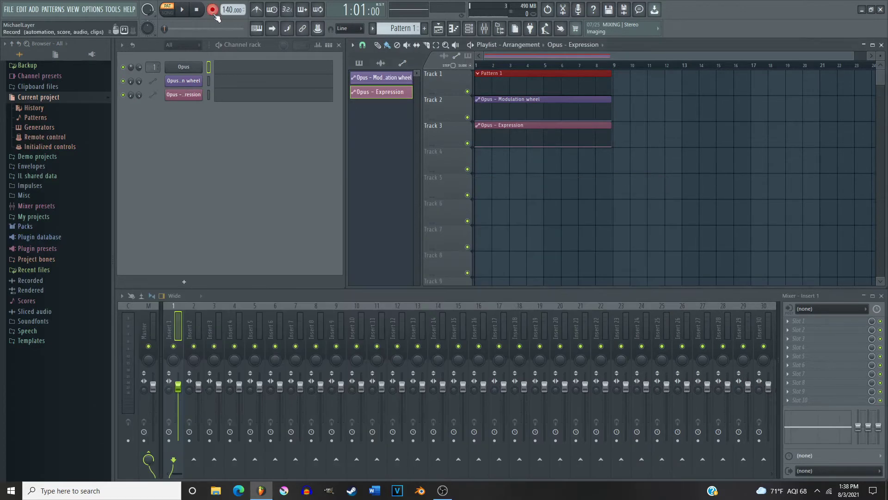
Record a melody into Pattern 1 with count-in and metronome enabled.
mouse_move(538, 126)
mouse_down()
mouse_move(539, 192)
mouse_move(543, 127)
mouse_up()
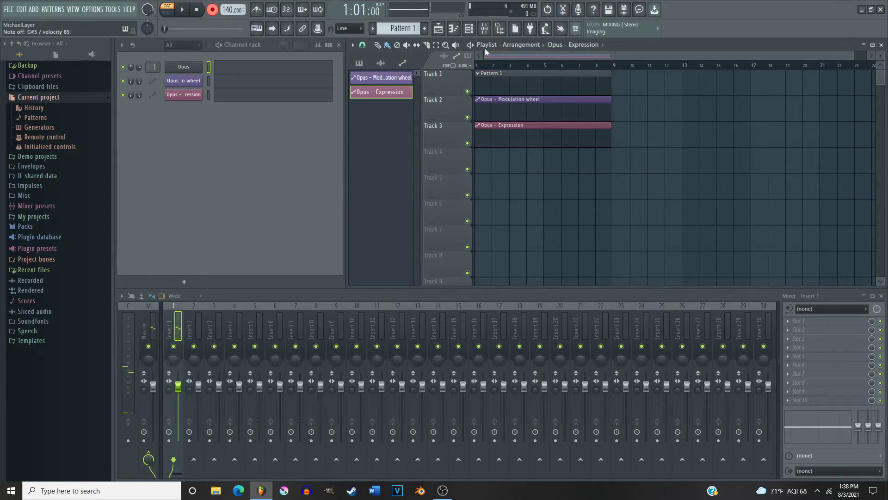
click(287, 9)
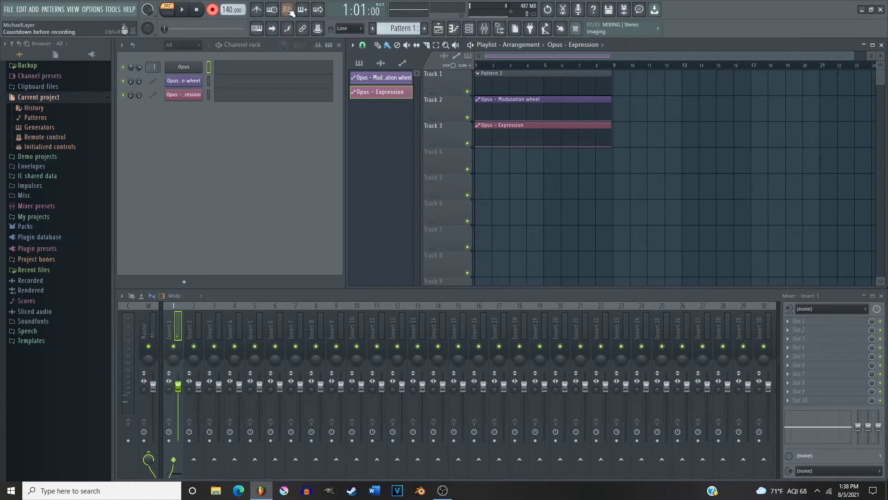
click(259, 10)
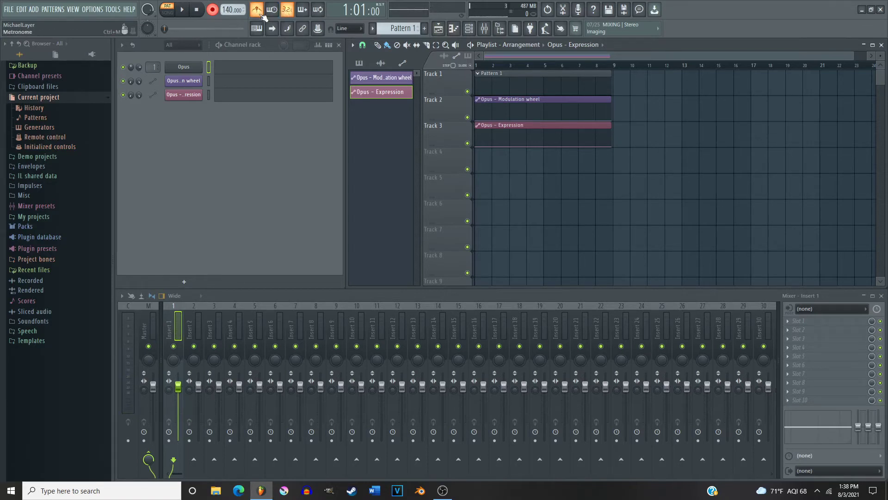
key(space)
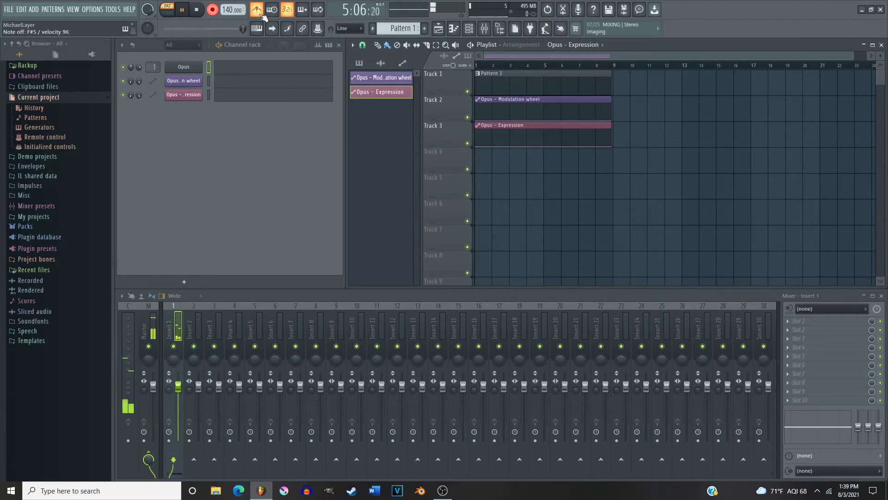
key(space)
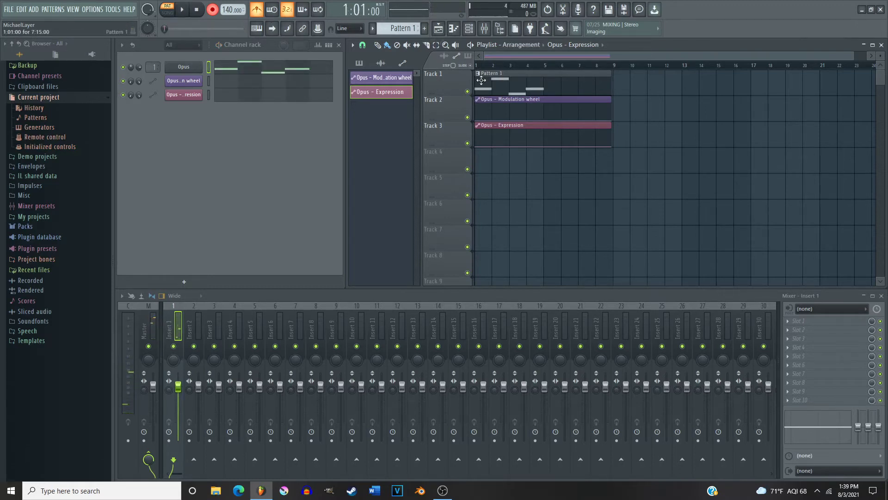
In the piano roll, add A#5, G5, D#5 and F#5 notes extending the melody to bar 9.
click(278, 70)
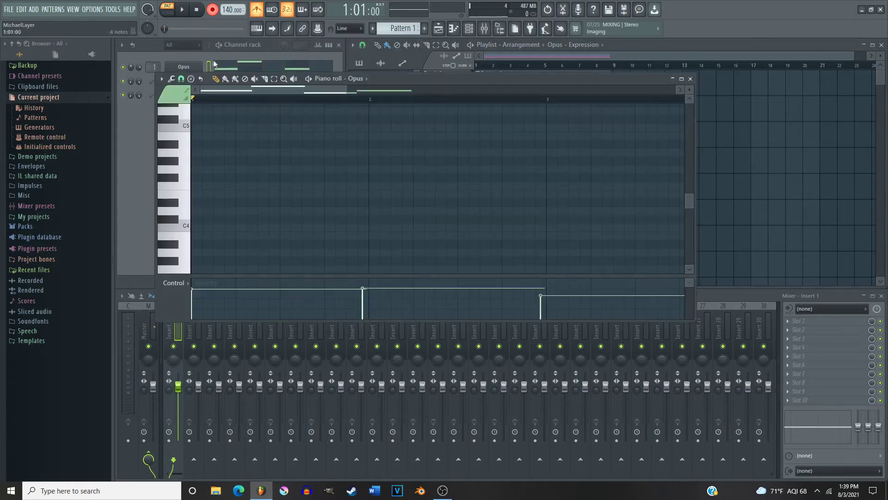
drag(223, 90, 306, 92)
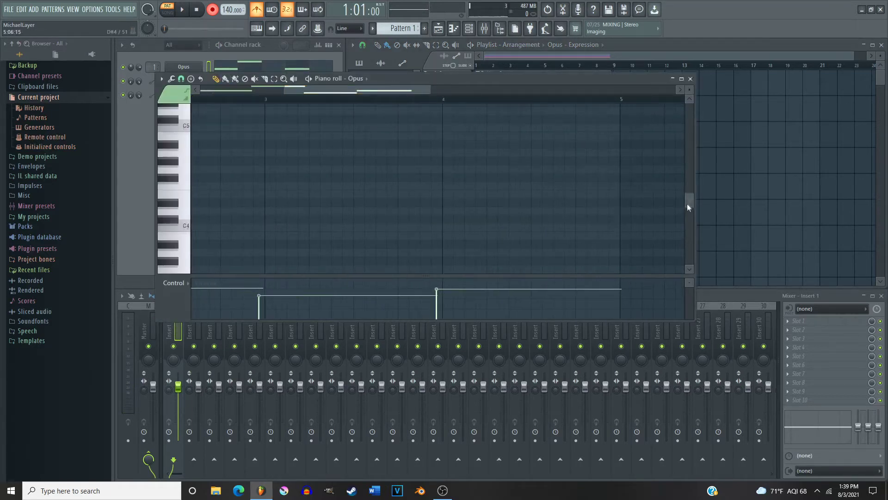
drag(687, 203, 694, 183)
drag(413, 91, 468, 92)
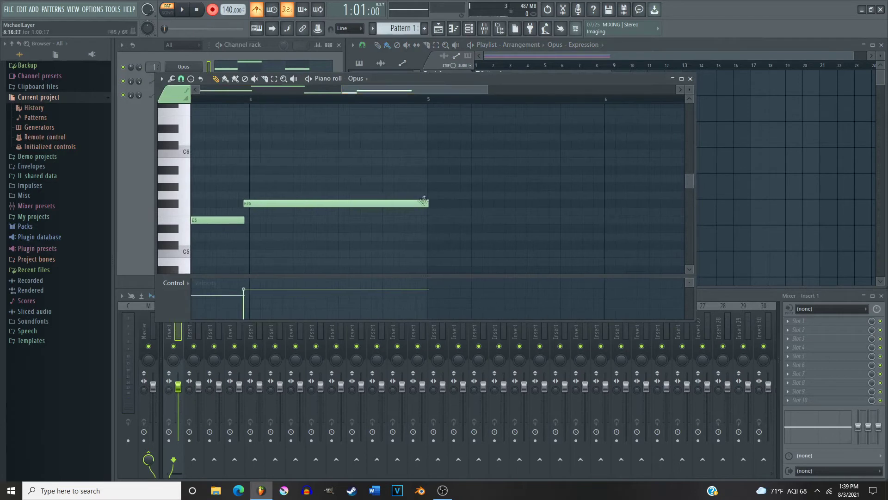
click(430, 170)
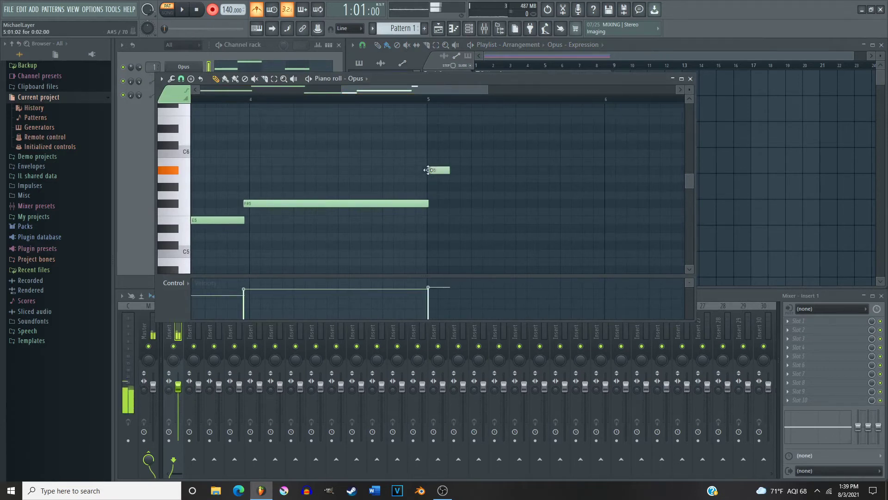
drag(446, 170, 600, 177)
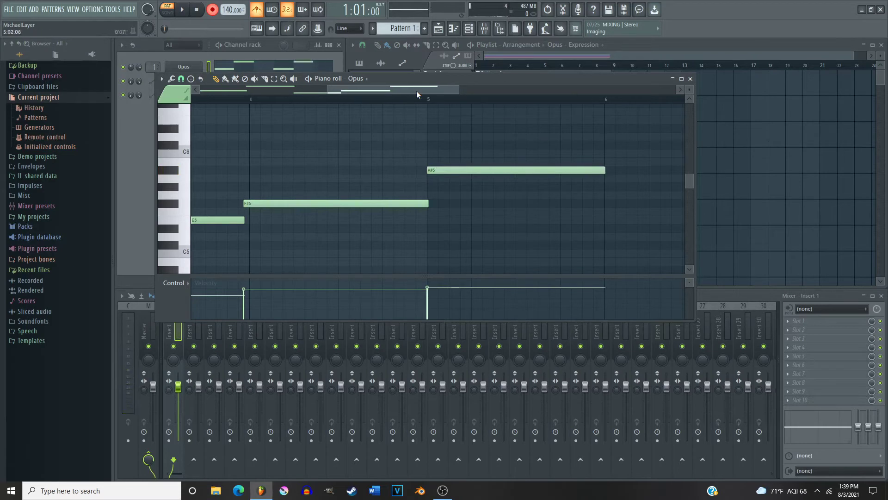
drag(407, 90, 459, 109)
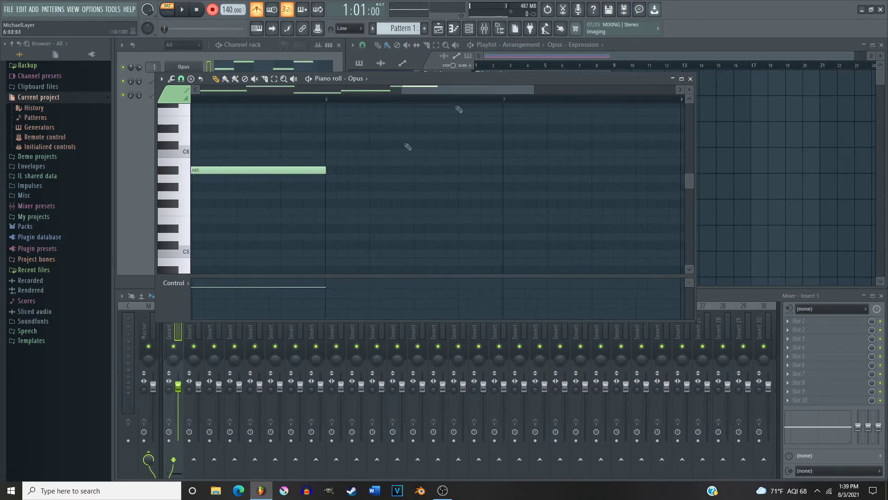
click(327, 195)
click(504, 228)
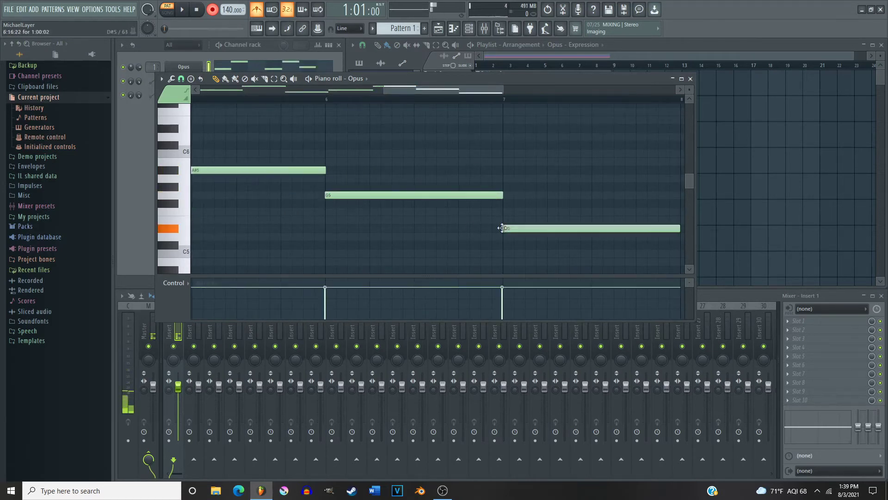
scroll(440, 213, right, 4)
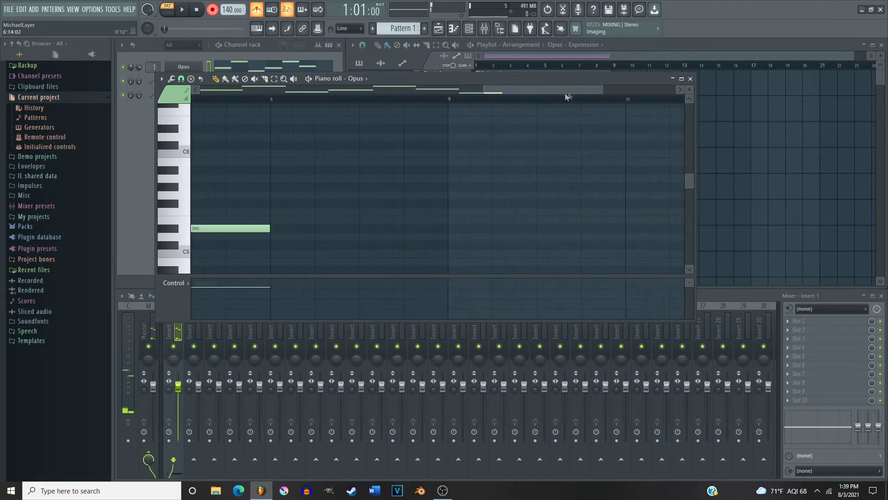
click(283, 203)
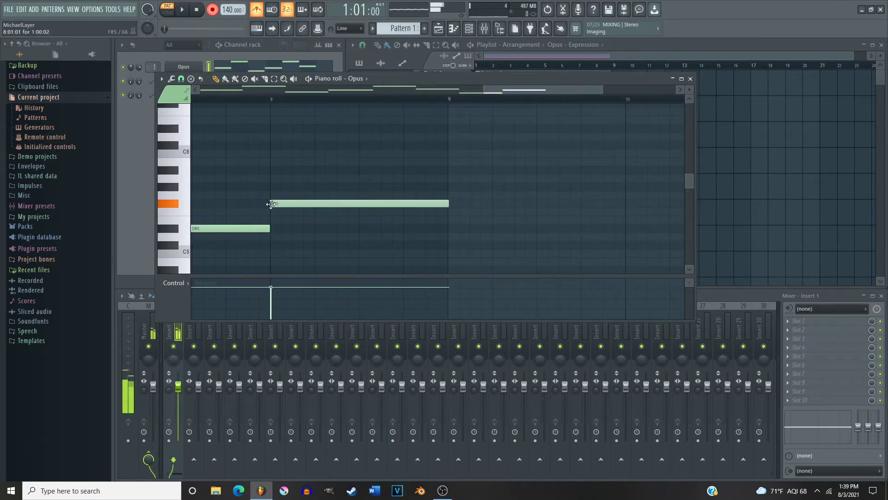
click(691, 79)
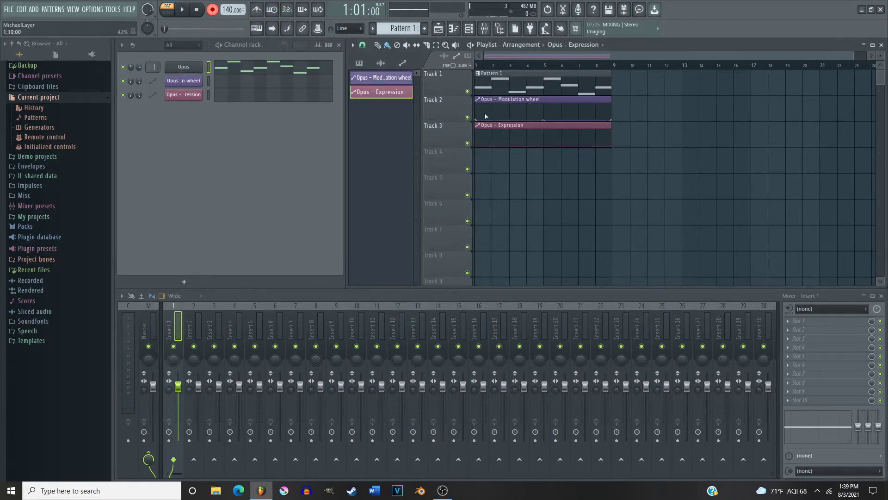
Shape the Modulation wheel clip with a raised point, a dip and a higher end.
drag(491, 117, 497, 113)
right_click(555, 118)
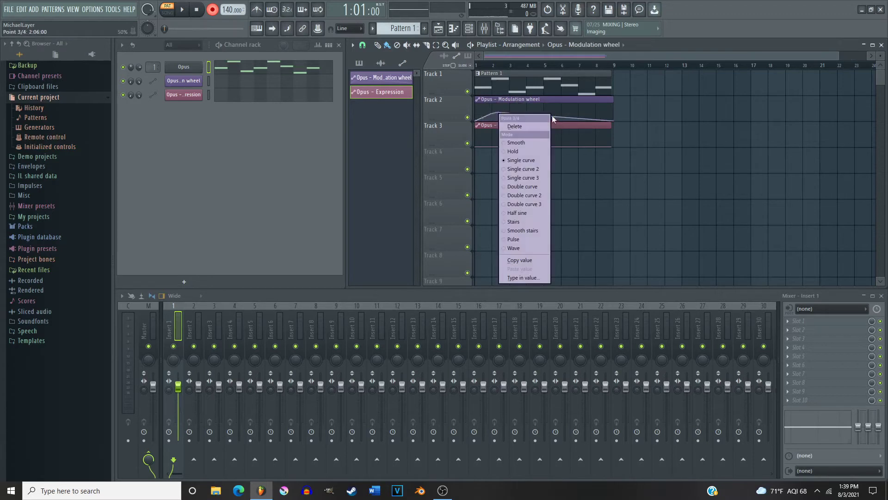
click(551, 118)
drag(613, 120, 610, 99)
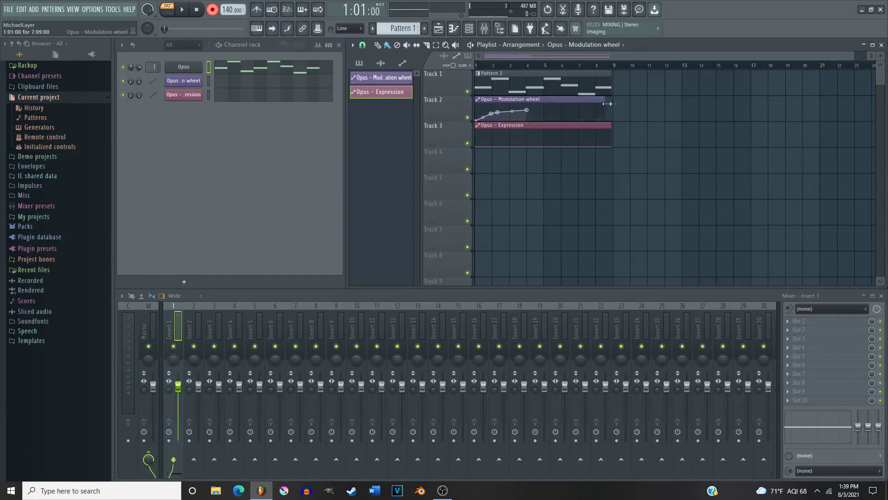
click(565, 120)
drag(611, 121, 607, 107)
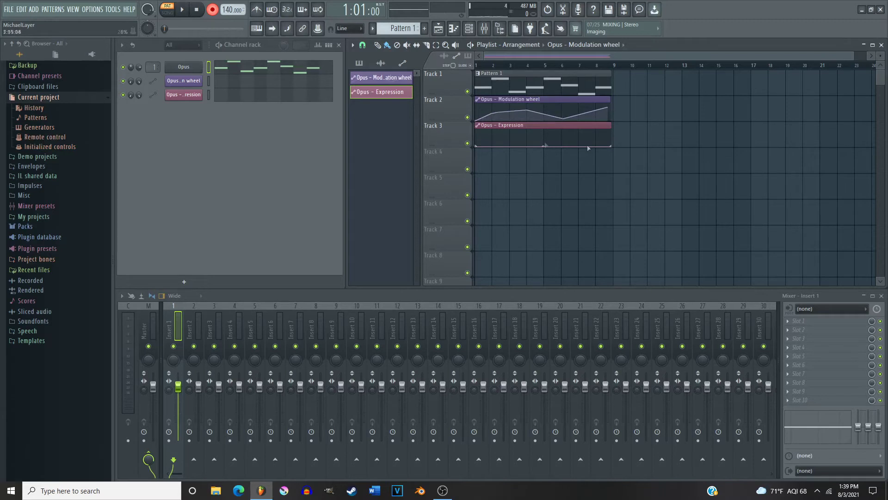
Add points to the Expression clip and raise its end point.
click(502, 136)
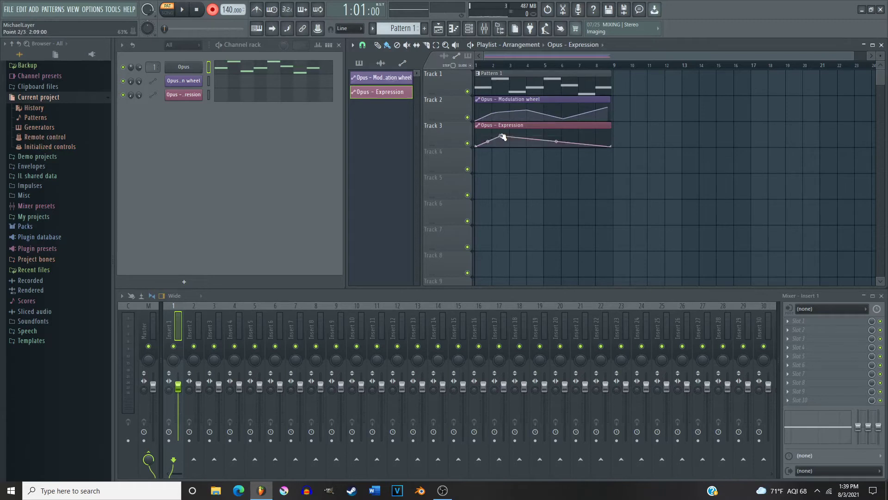
click(570, 141)
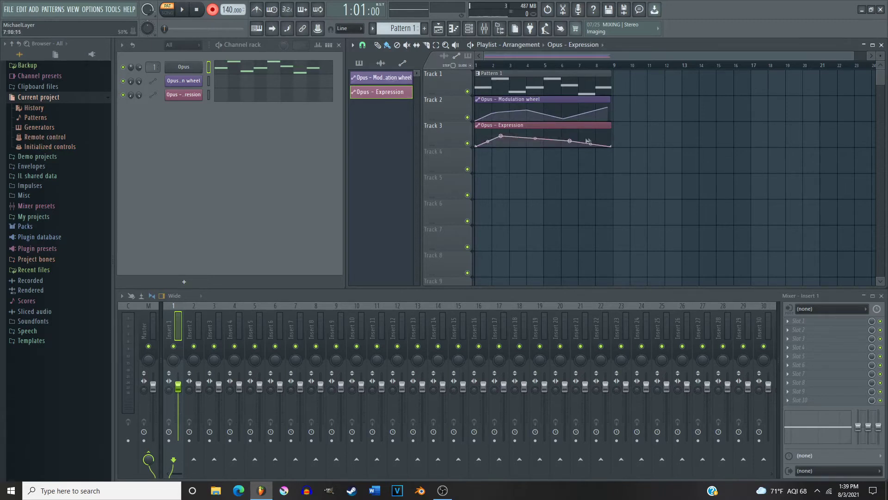
drag(610, 146, 612, 136)
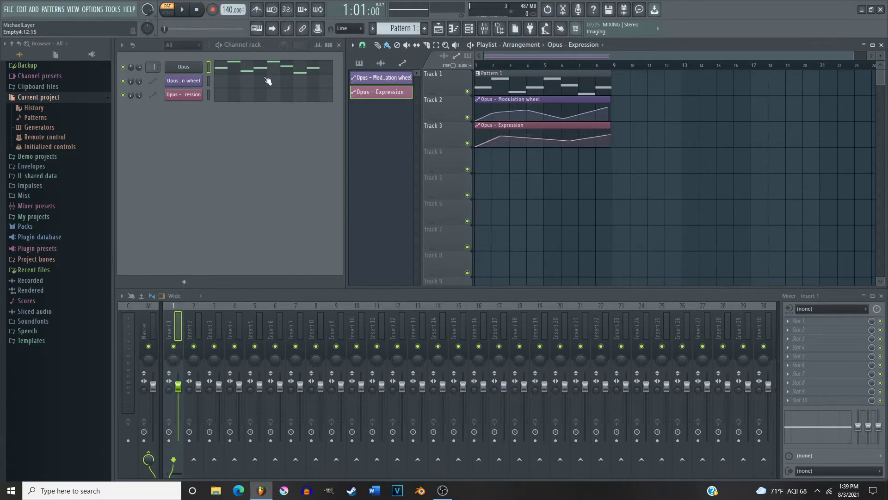
Play the arrangement in song mode, then reopen the Opus instrument window.
click(168, 10)
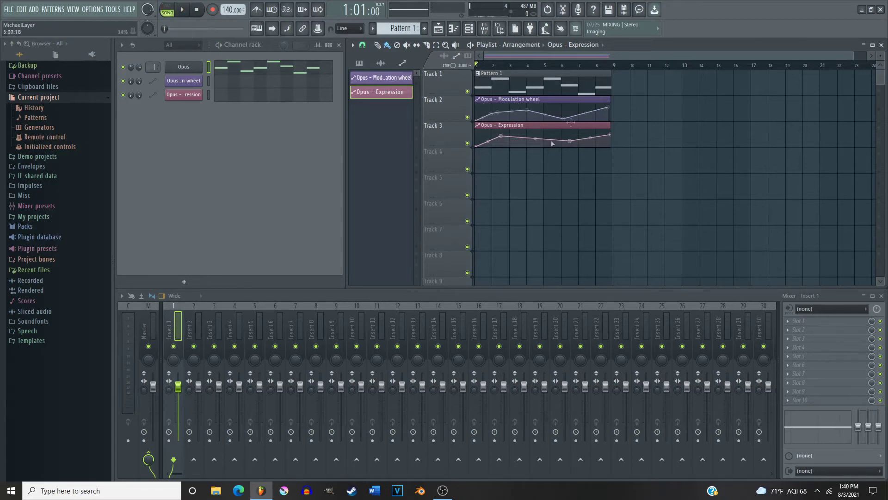
key(space)
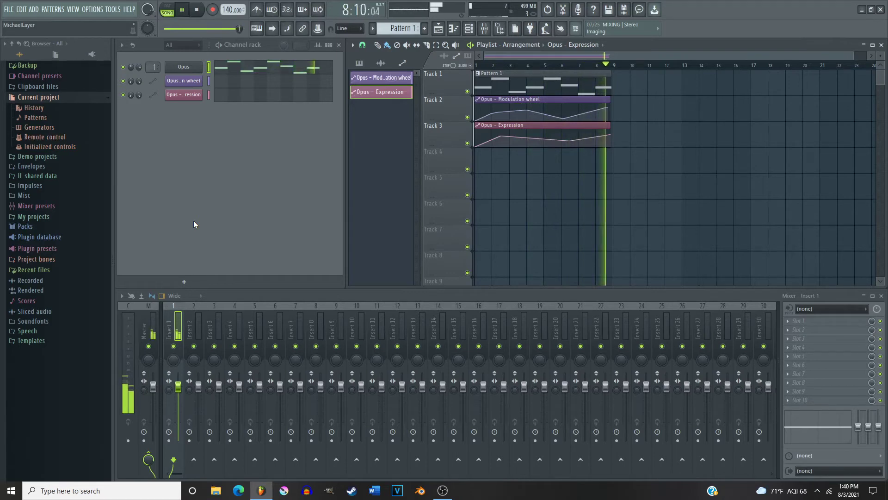
key(space)
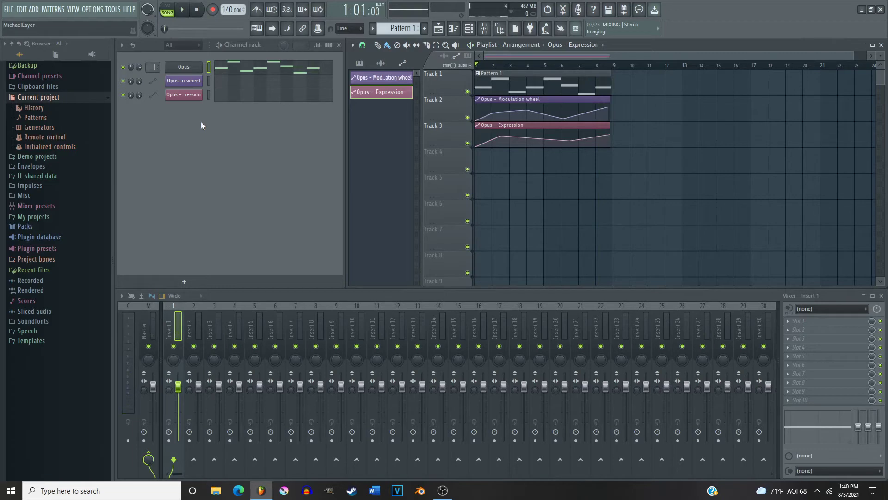
click(194, 69)
drag(231, 180, 232, 128)
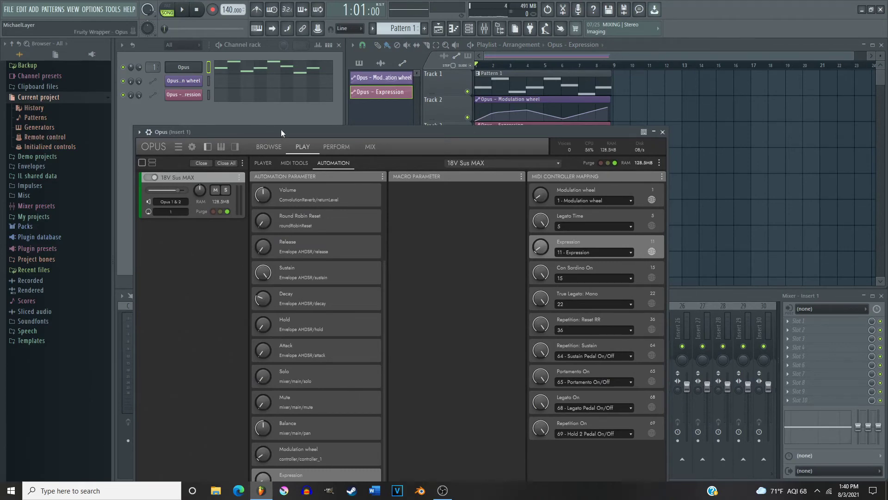
Load EW Hollywood Brass Gold 6 French Horns 6FH Sus MAX into Opus on MIDI channel 2.
drag(282, 132, 297, 95)
click(281, 114)
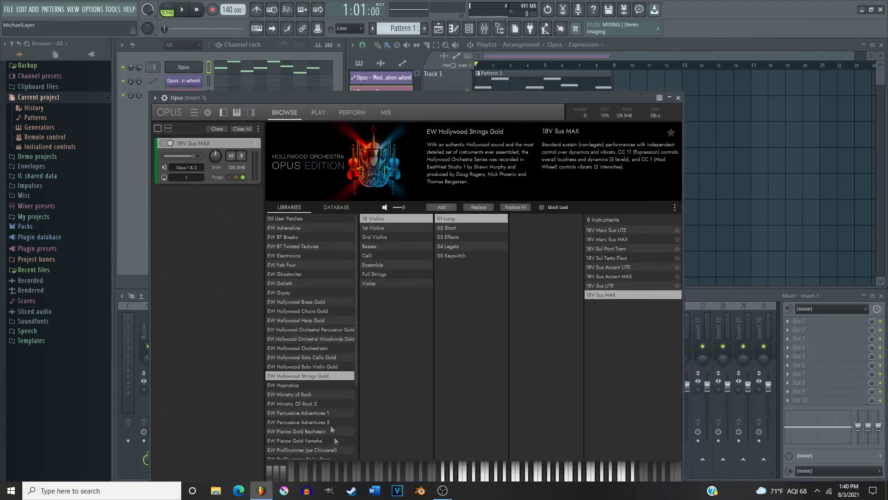
click(307, 302)
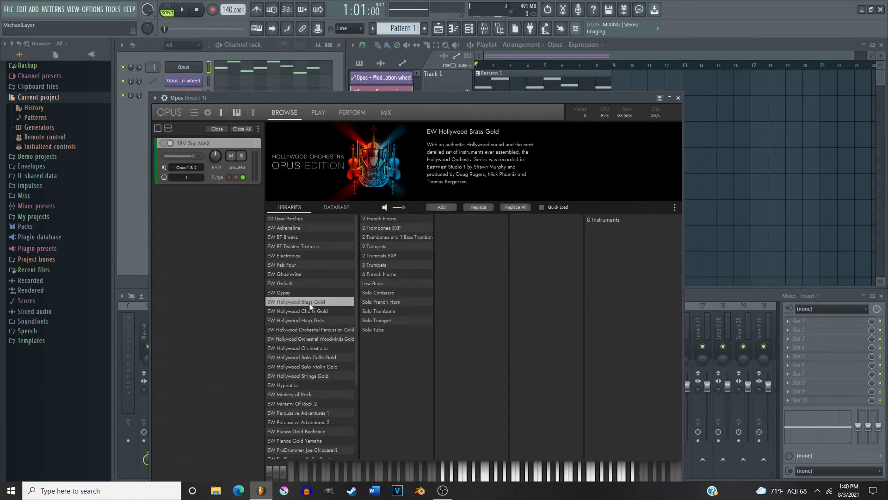
click(381, 274)
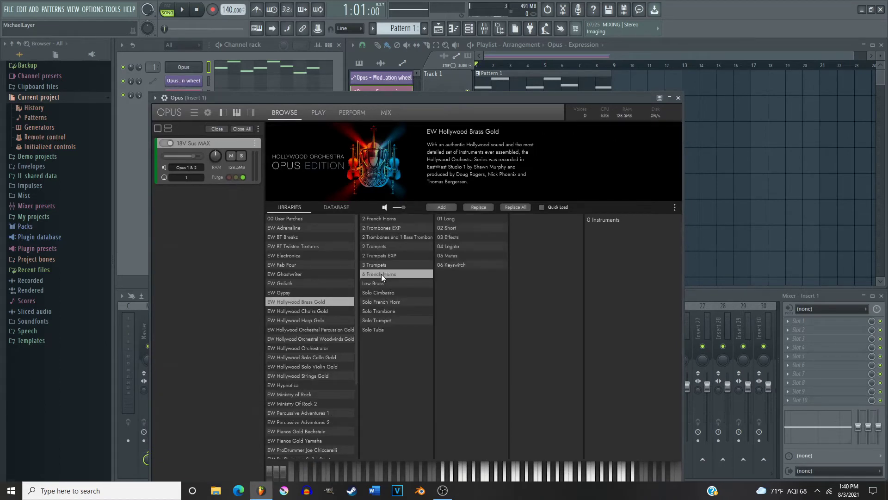
click(452, 221)
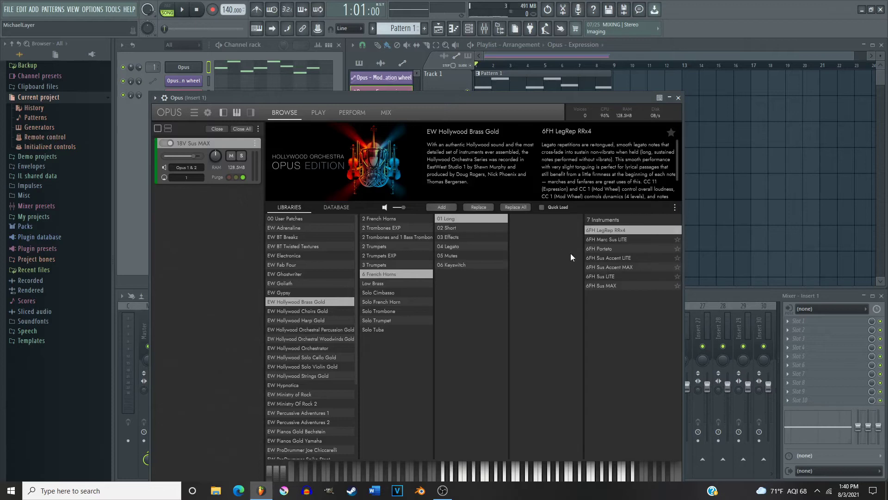
click(606, 286)
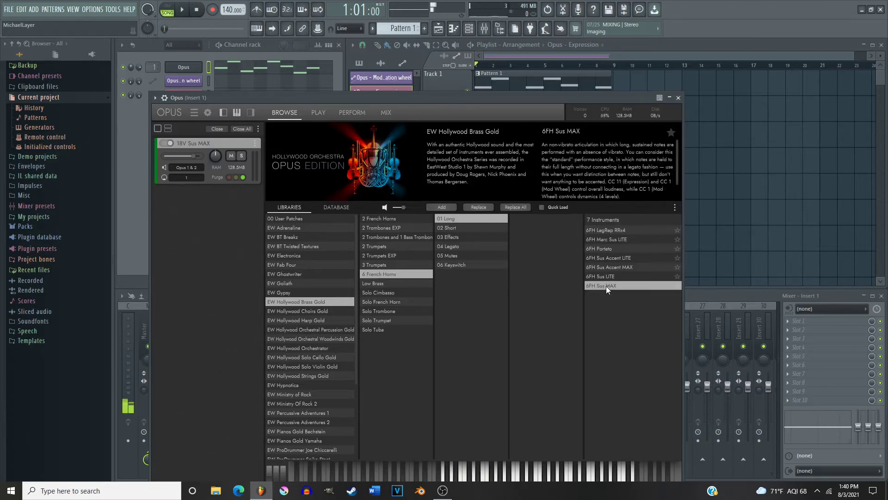
click(443, 207)
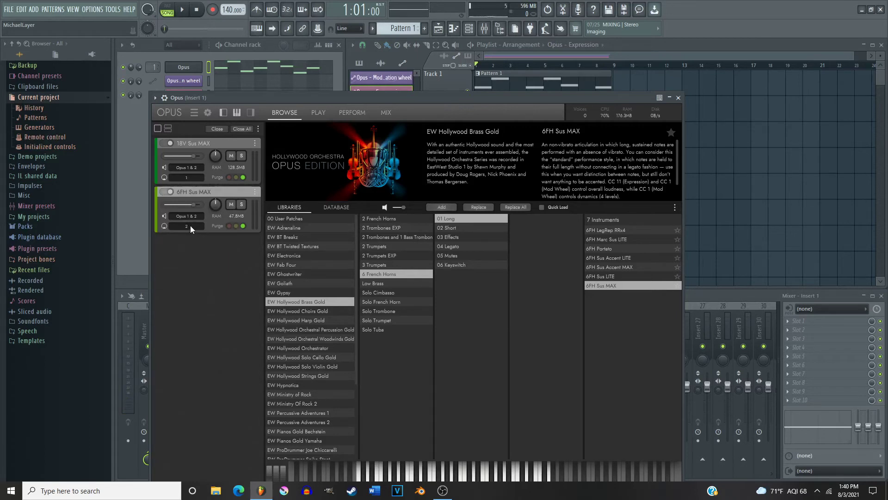
text(2)
key(Return)
For the 6FH Sus MAX instance, make Modulation wheel and Expression automatable parameters.
click(319, 113)
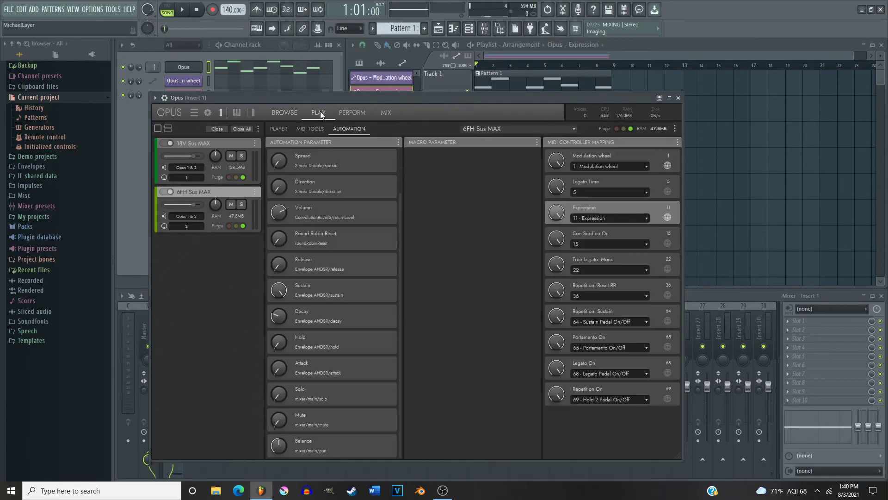
click(499, 129)
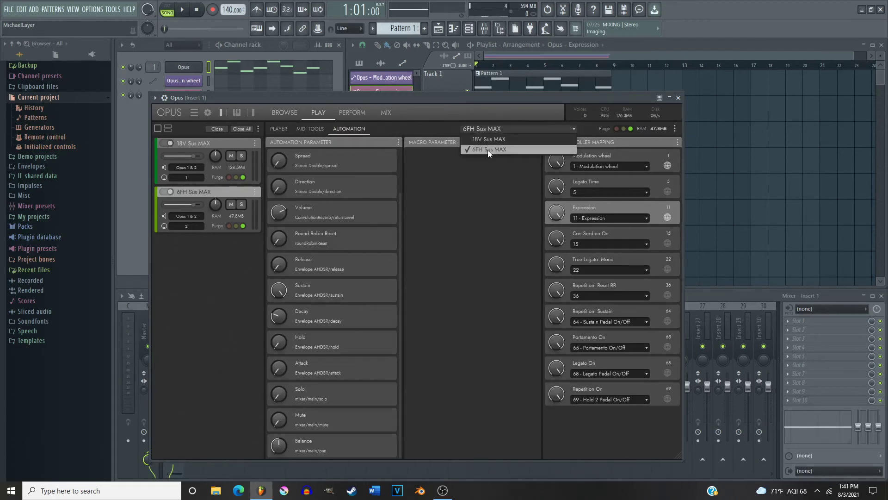
click(488, 150)
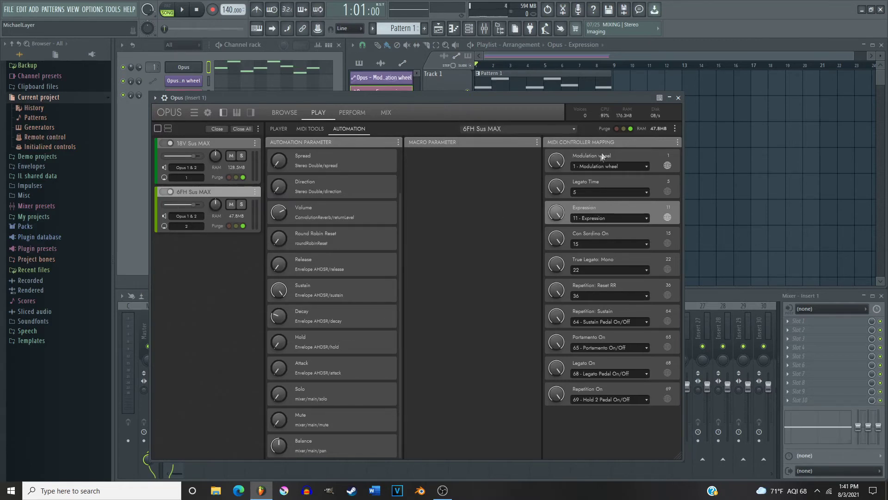
drag(602, 154, 315, 465)
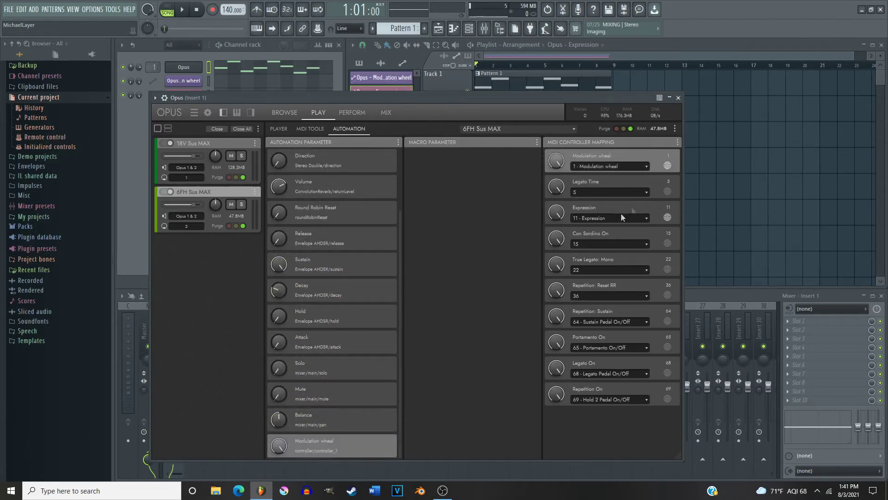
drag(601, 207, 311, 457)
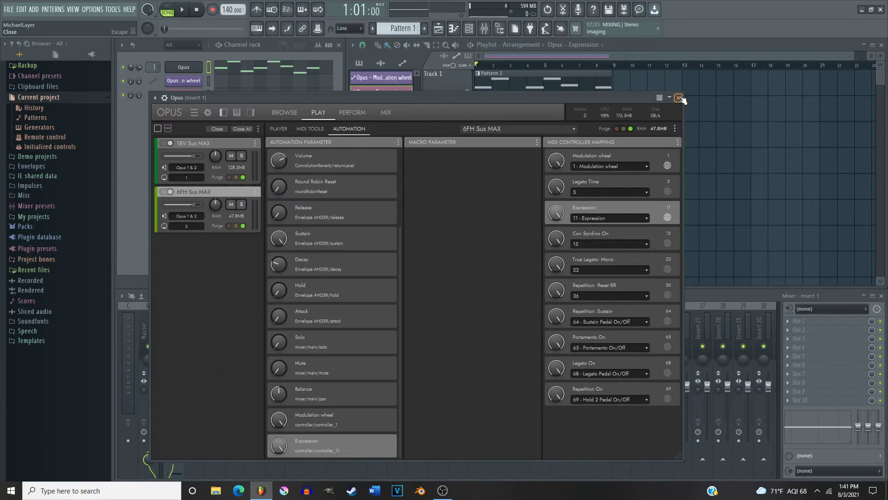
Create an automation clip for Opus's second Modulation wheel parameter, placed on Track 4.
click(279, 129)
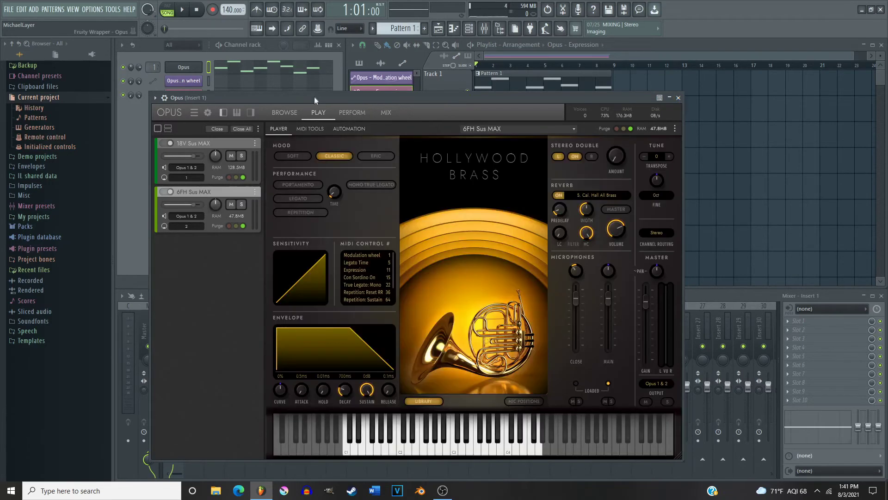
drag(315, 96, 466, 97)
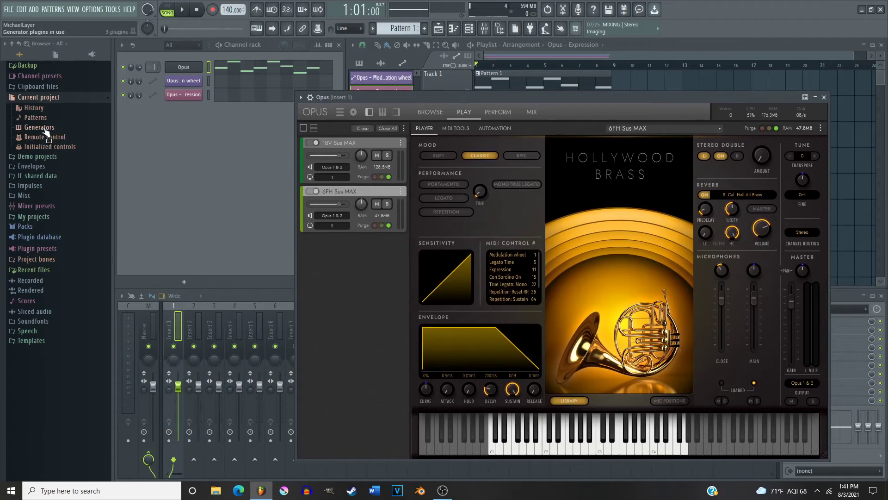
click(44, 130)
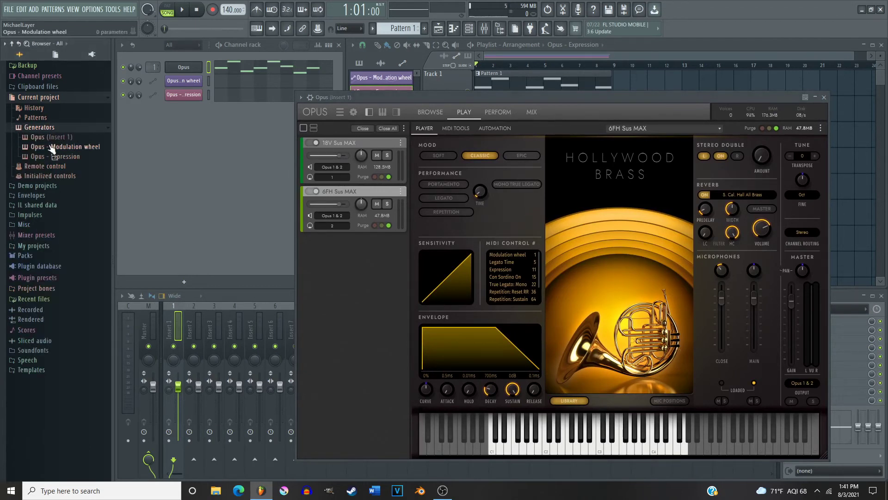
click(51, 138)
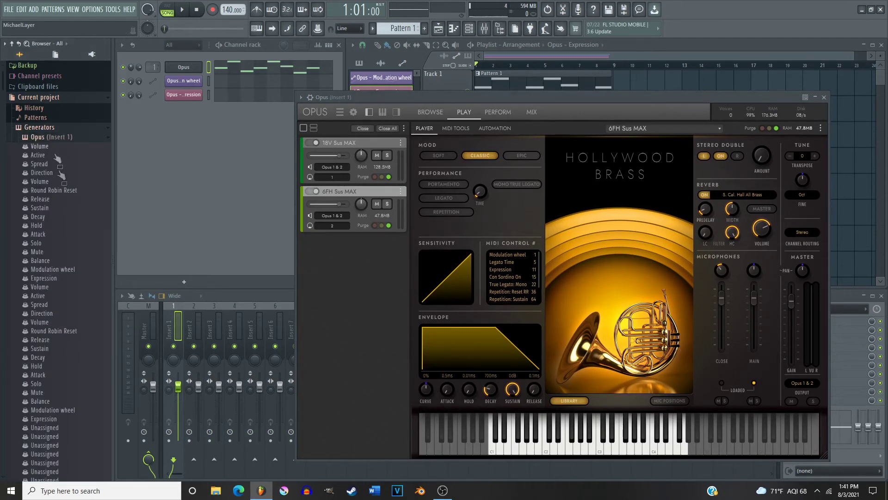
mouse_move(62, 416)
mouse_down()
mouse_move(49, 285)
mouse_move(41, 383)
mouse_move(51, 290)
mouse_move(50, 427)
mouse_move(53, 290)
mouse_move(45, 317)
mouse_move(46, 298)
mouse_move(74, 372)
mouse_move(67, 414)
mouse_move(51, 428)
mouse_move(47, 411)
mouse_move(38, 413)
mouse_move(59, 411)
mouse_move(33, 418)
mouse_move(50, 411)
mouse_up()
right_click(50, 409)
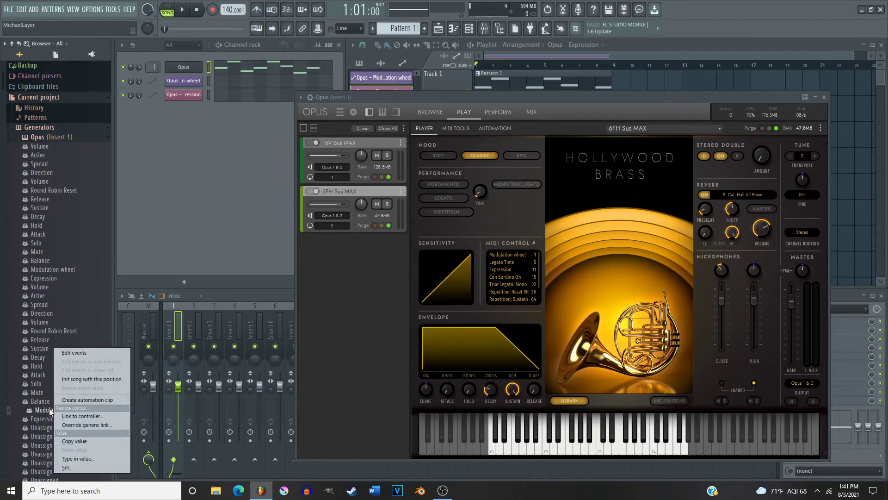
click(77, 401)
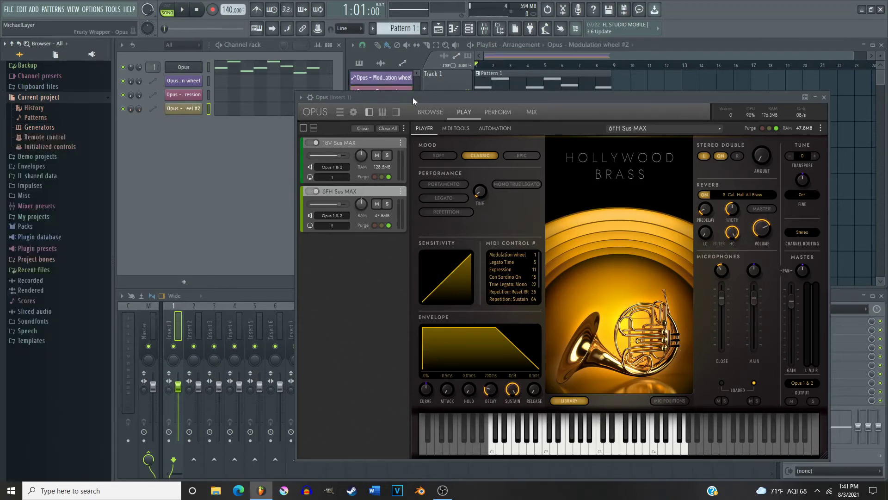
drag(413, 97, 329, 229)
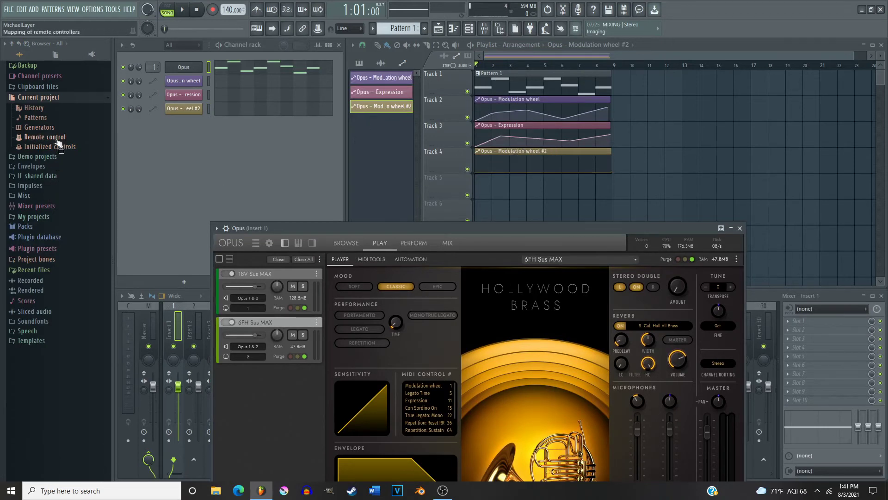
Create an automation clip for Opus's second Expression parameter, placed on Track 5.
click(40, 128)
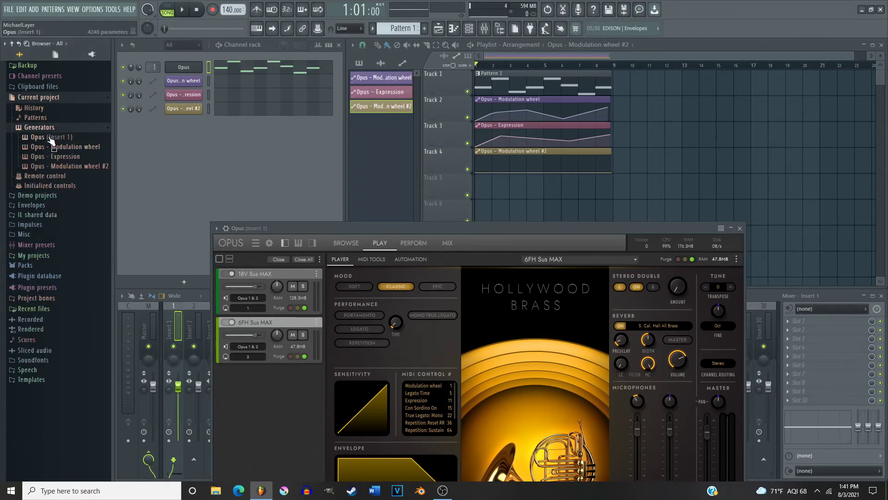
click(47, 137)
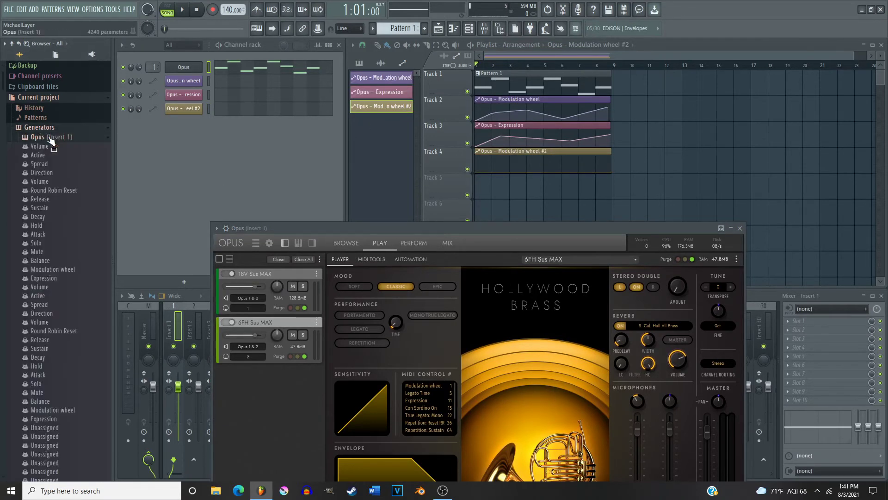
right_click(51, 420)
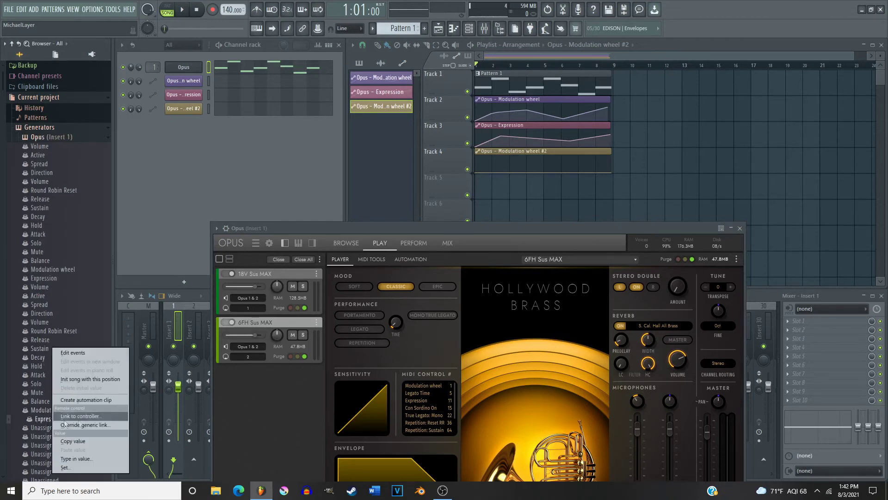
click(84, 399)
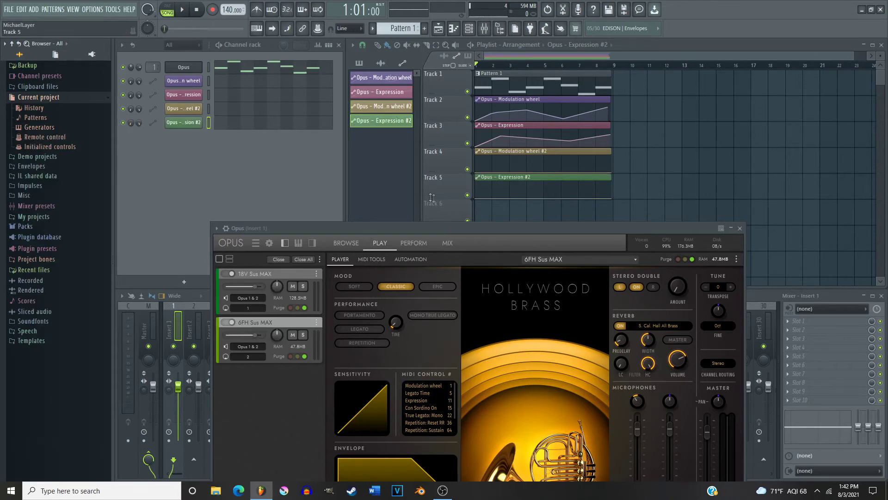
Rename the Modulation wheel #2 and Expression #2 clips to Brass Mod. and Brass Exp.
click(390, 108)
right_click(389, 107)
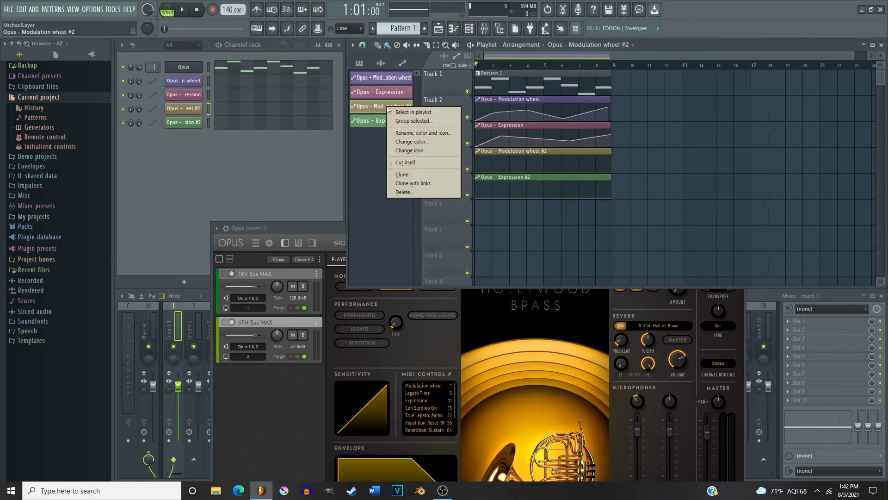
click(415, 133)
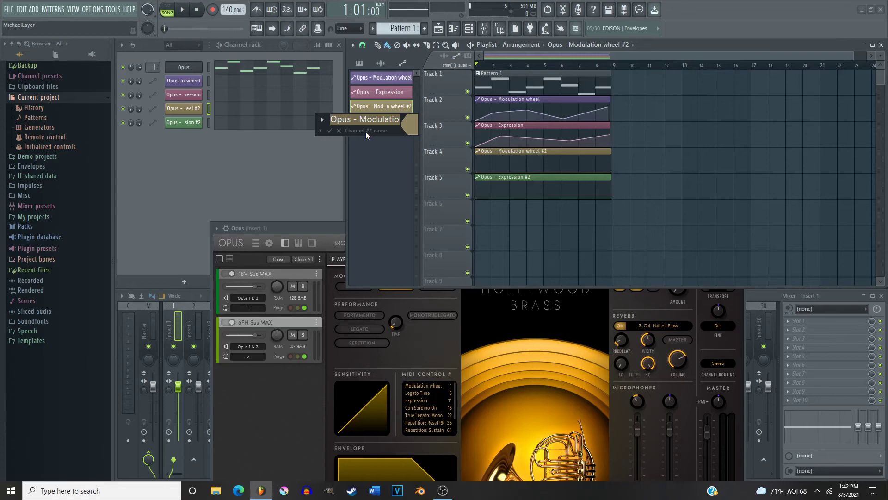
text(Brass Mod.)
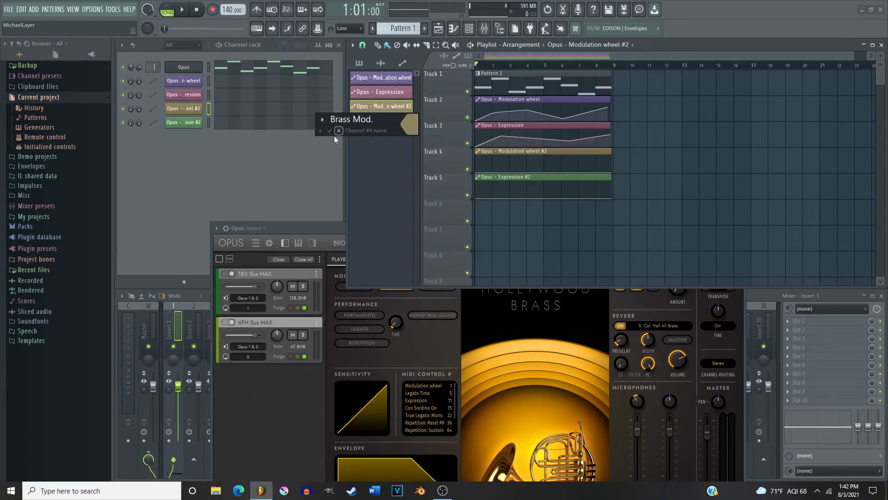
click(330, 130)
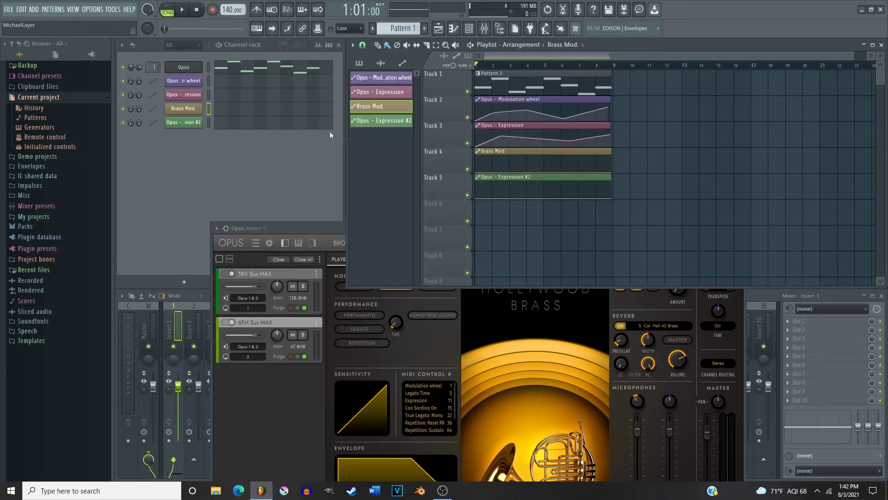
click(385, 120)
right_click(386, 121)
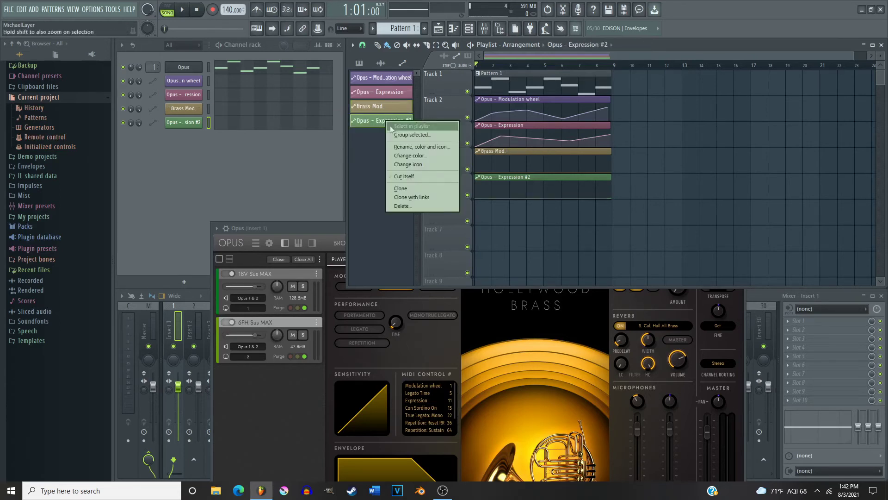
click(418, 148)
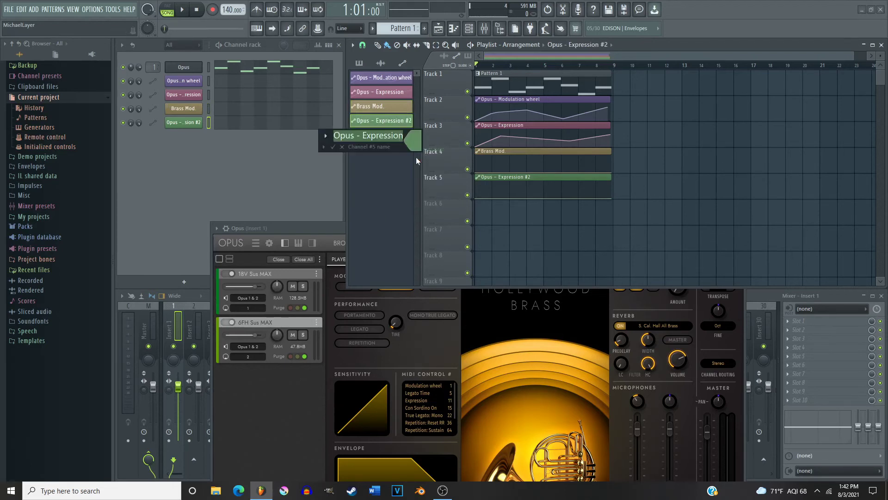
text(Brass)
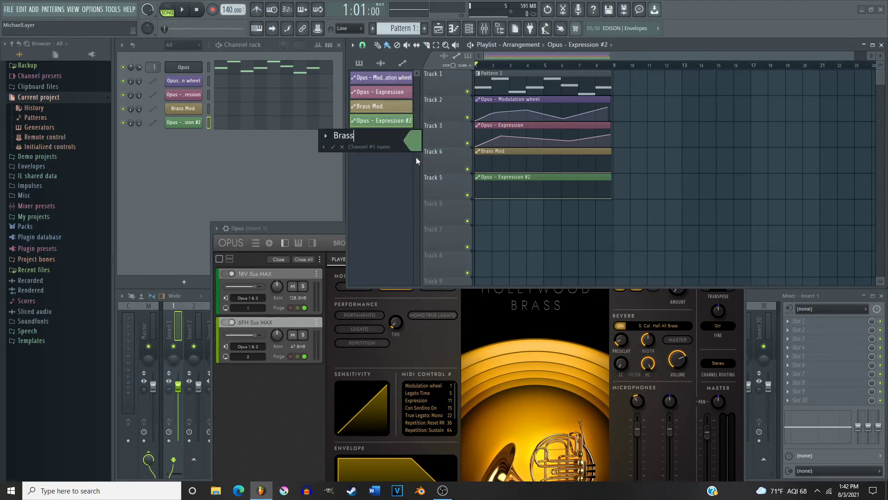
text( Exp.)
click(333, 147)
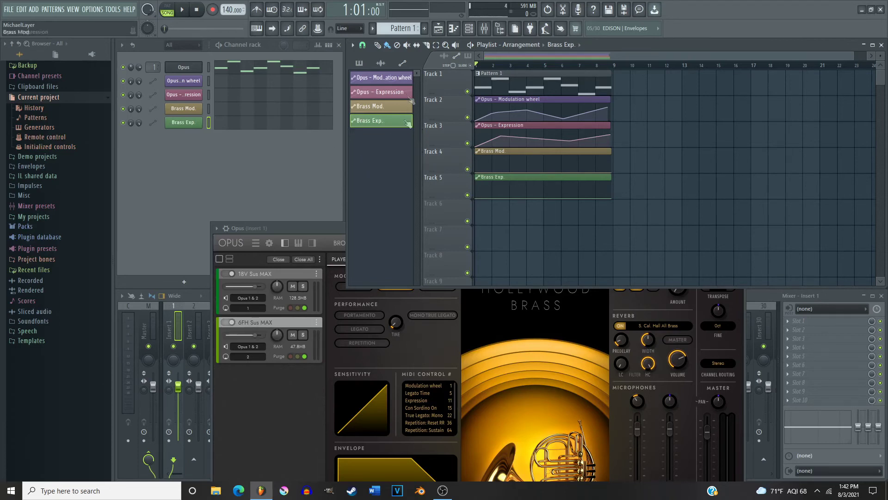
Rename the first Modulation wheel and Expression clips to Violins Mod. and Violins Exp.
right_click(380, 79)
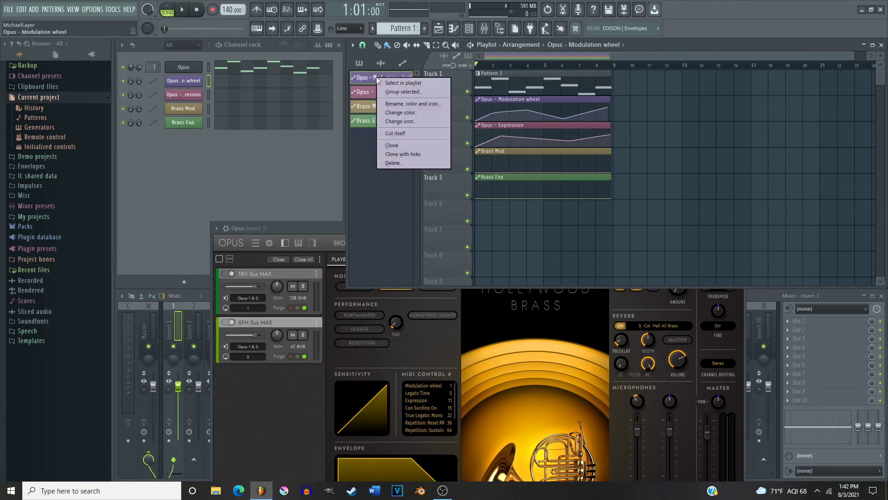
click(407, 104)
text(V)
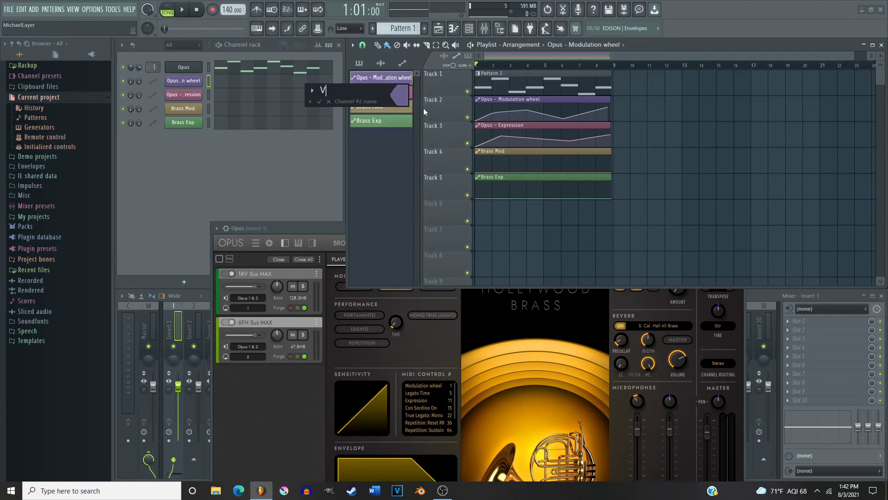
text(iolins Mod.)
click(319, 101)
click(372, 93)
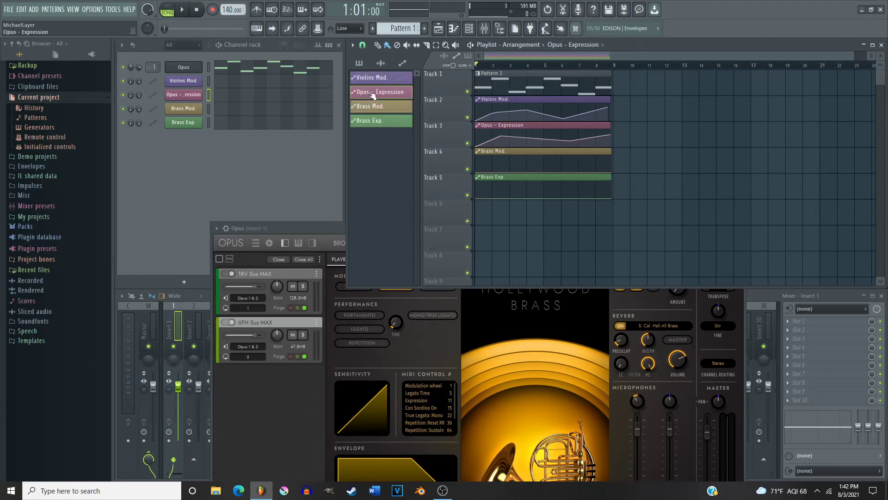
right_click(373, 92)
click(402, 119)
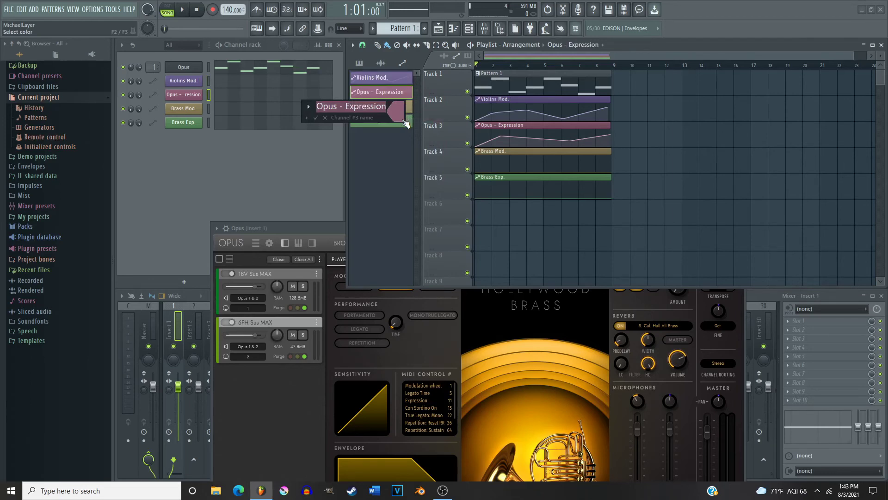
text(Violins Exp.)
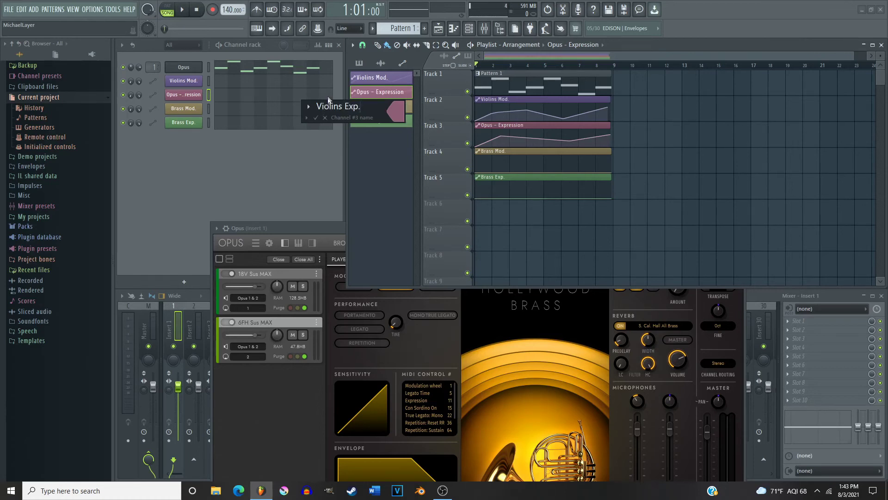
click(316, 118)
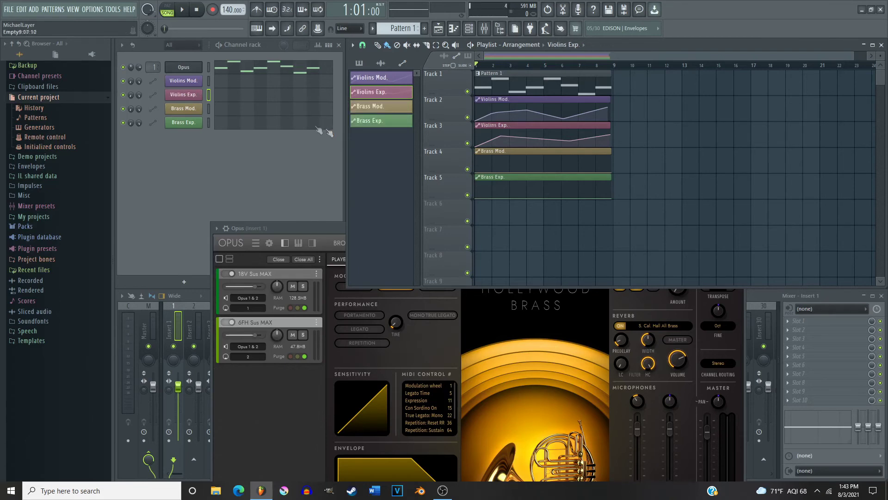
click(235, 72)
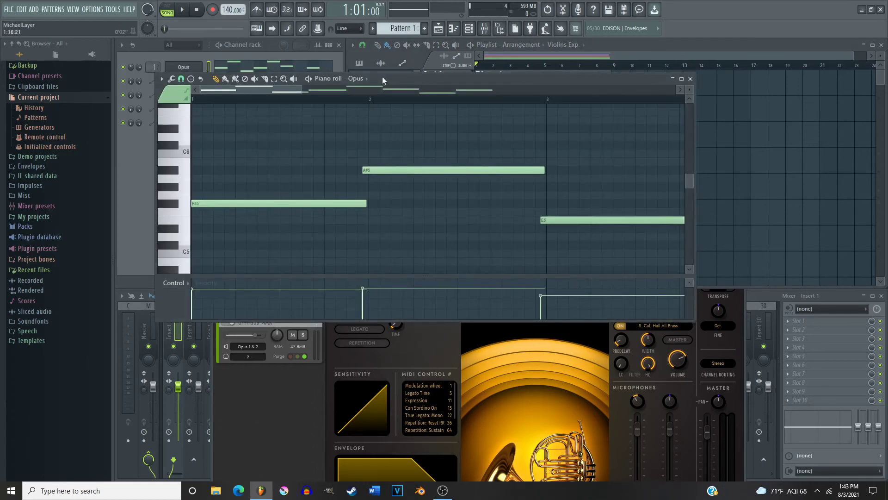
Maximize the Opus piano roll, set the note colour group to 2, and preview G#4 and a higher key.
drag(382, 77, 364, 74)
click(671, 79)
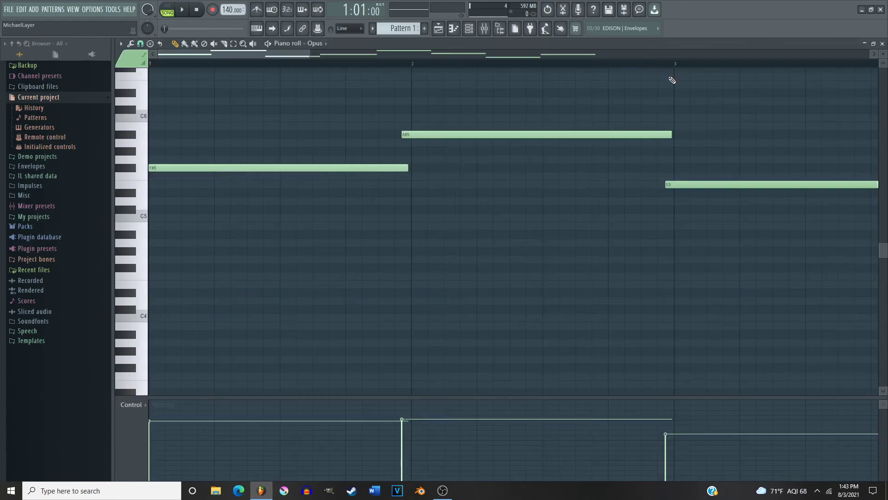
click(129, 60)
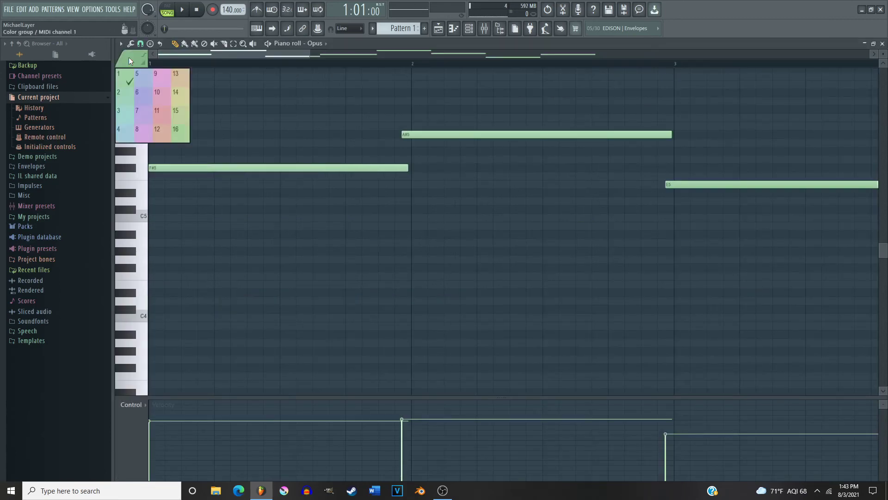
click(124, 91)
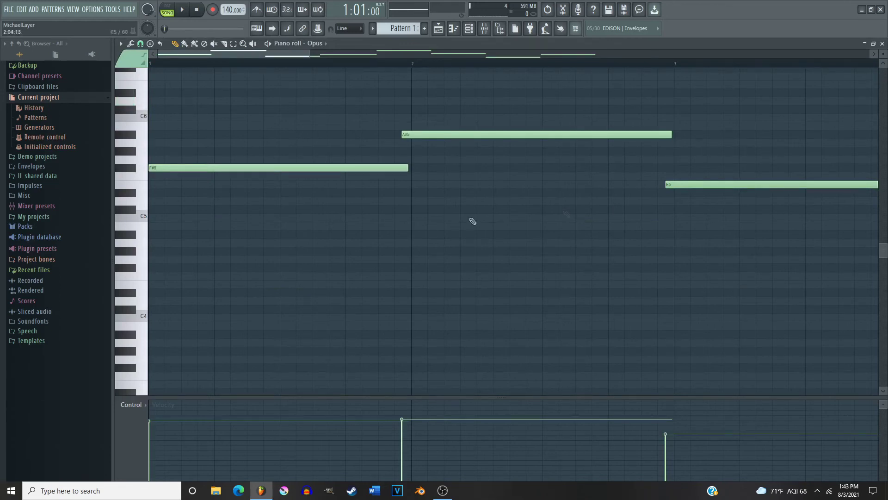
click(130, 252)
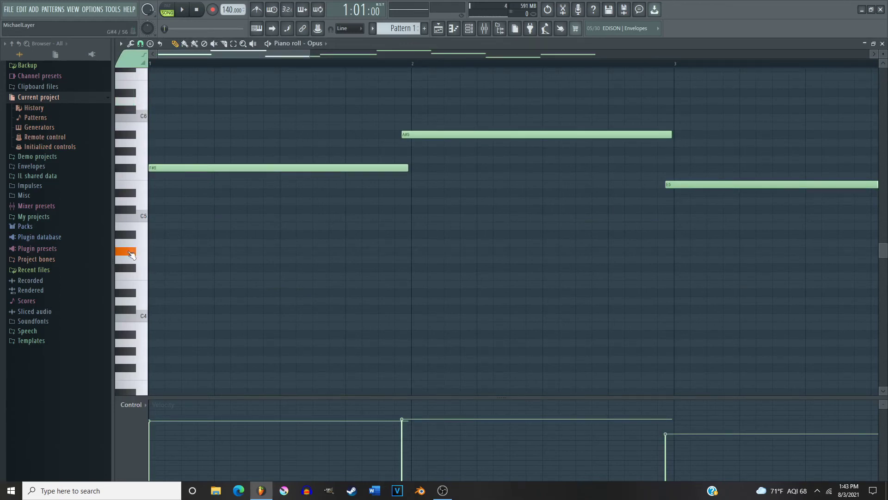
click(133, 158)
drag(885, 253, 885, 227)
Add points to the Brass Exp. and Brass Mod. curves and raise both curves' end points.
click(882, 43)
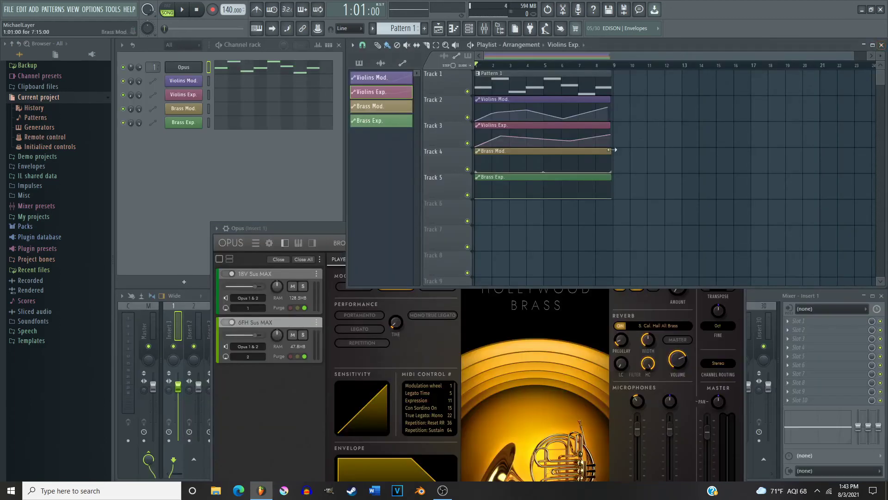
click(493, 188)
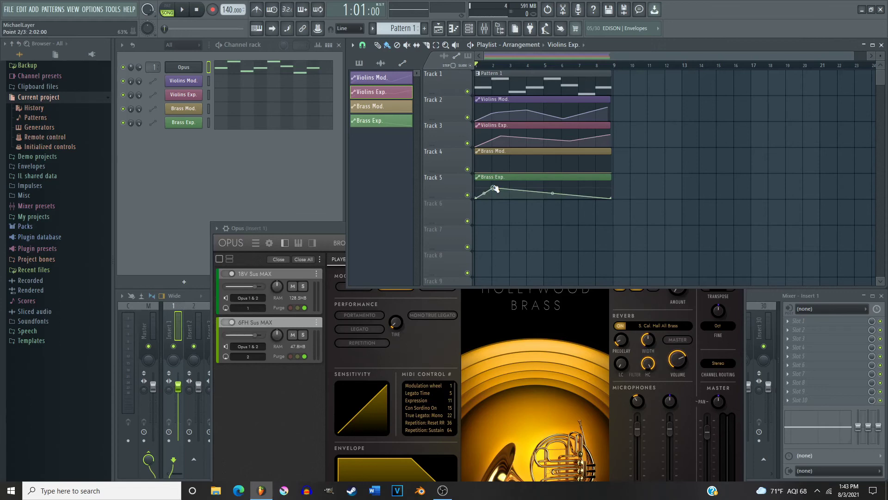
click(582, 190)
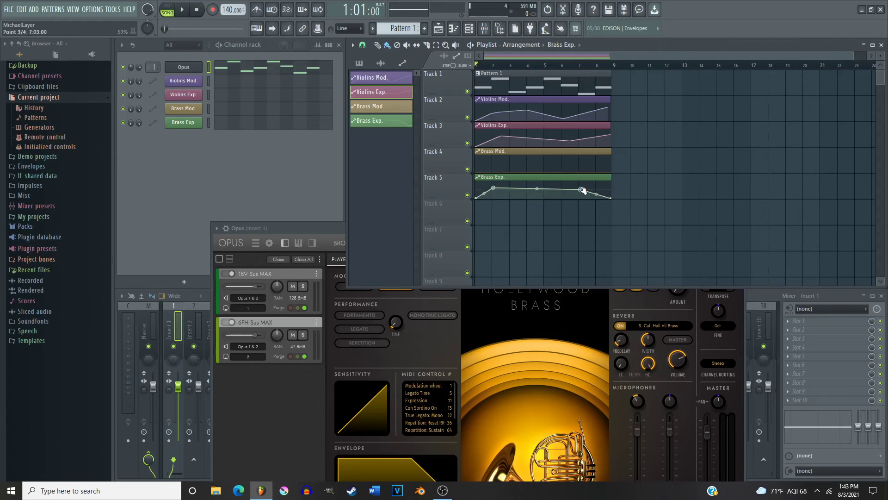
click(507, 164)
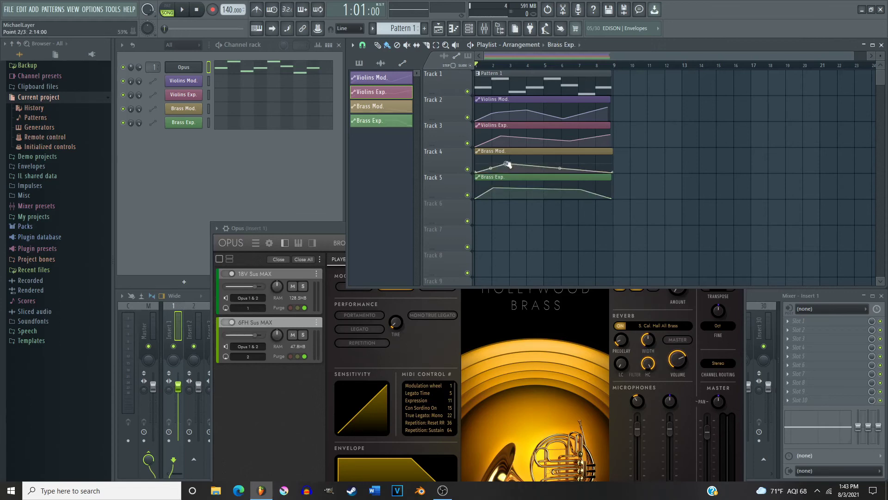
click(585, 168)
drag(613, 172, 614, 158)
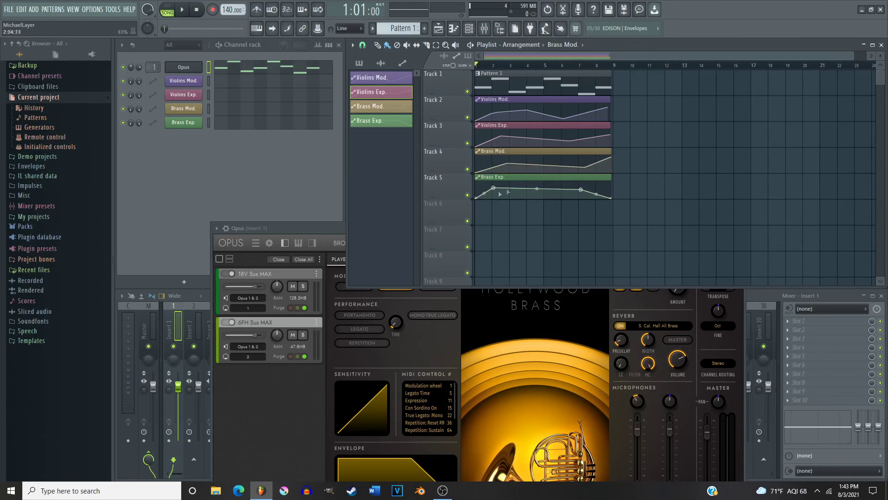
drag(612, 198, 581, 193)
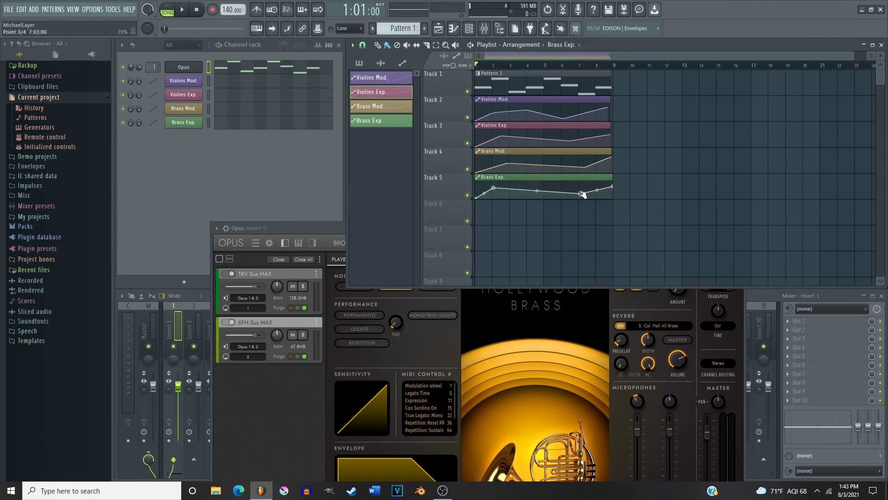
drag(304, 226, 287, 212)
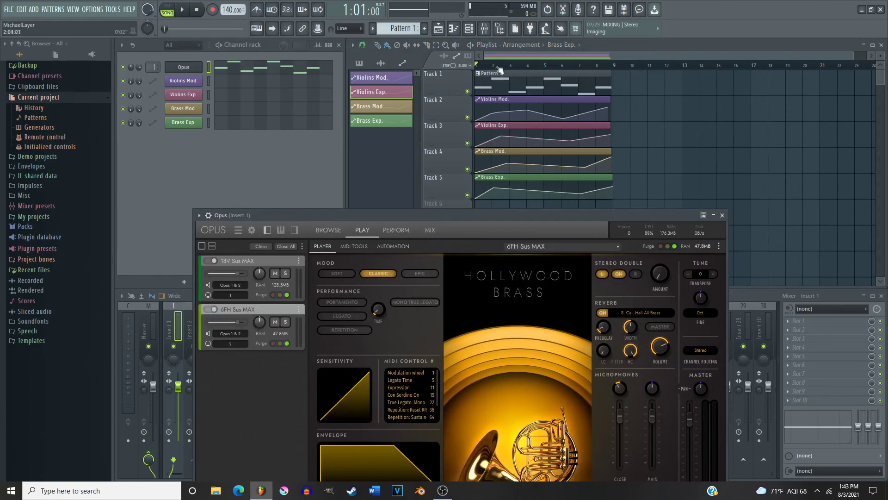
Draw G#4, a shortened C5 and A#4 beneath the melody in bars 1–2.
drag(501, 66, 514, 70)
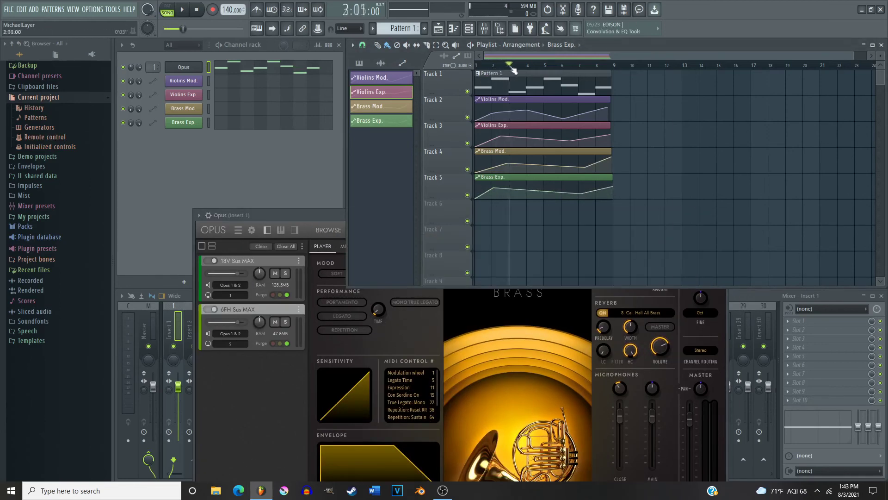
click(235, 72)
click(134, 252)
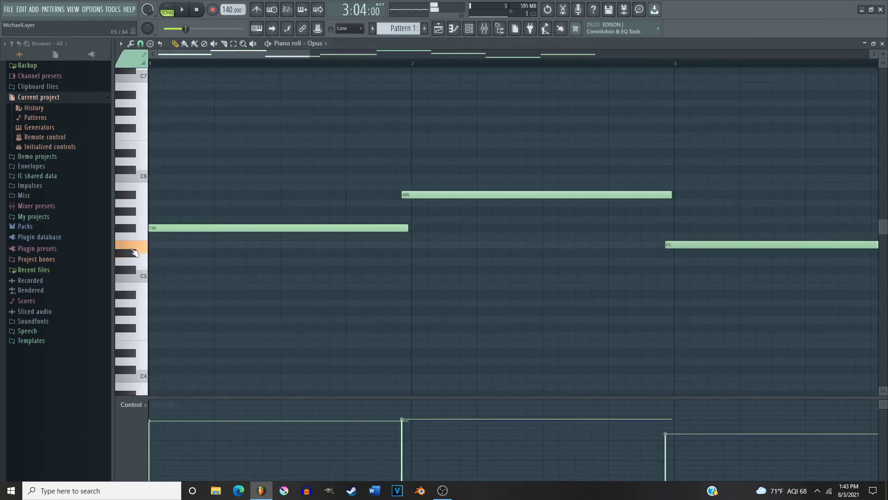
click(135, 230)
click(133, 314)
click(151, 311)
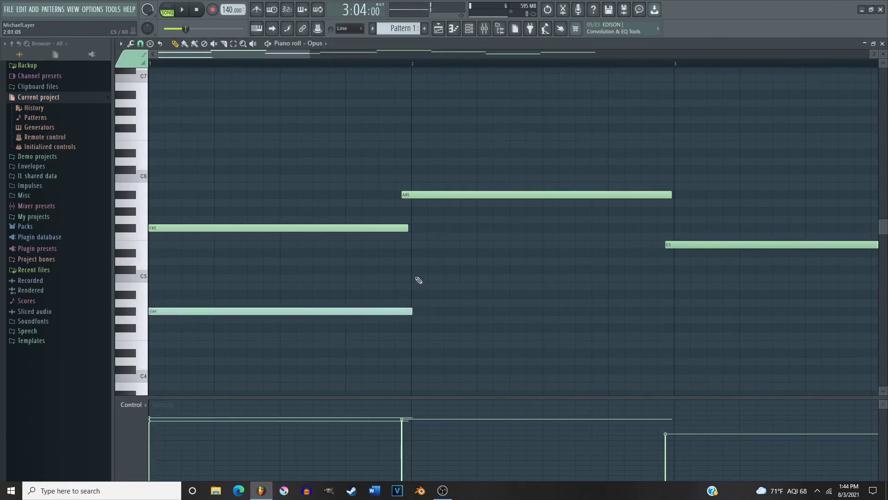
click(412, 278)
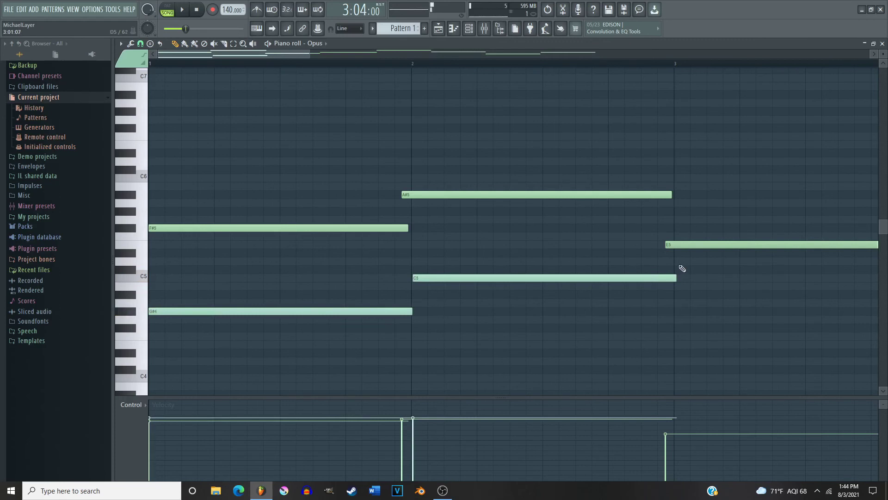
drag(676, 277, 544, 278)
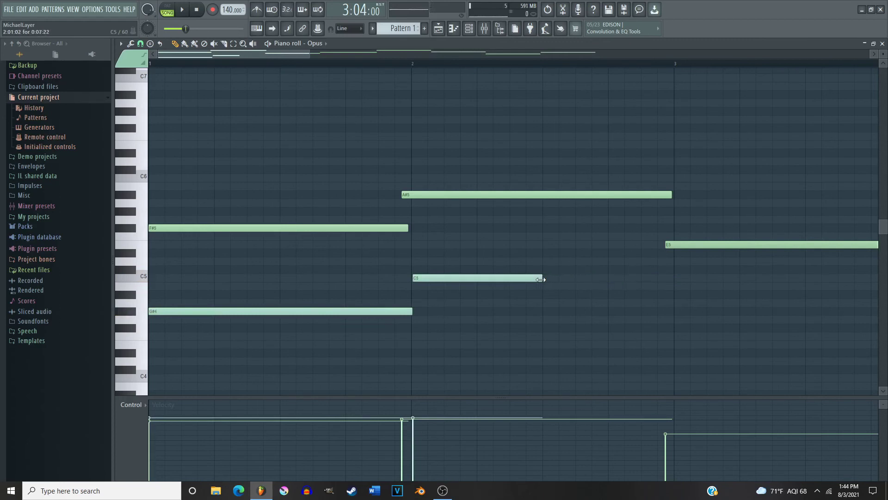
click(545, 295)
Continue the lower line with F#4, A#4, C#5, G#4, B4 and G#4 through bar 8.
scroll(308, 56, right, 5)
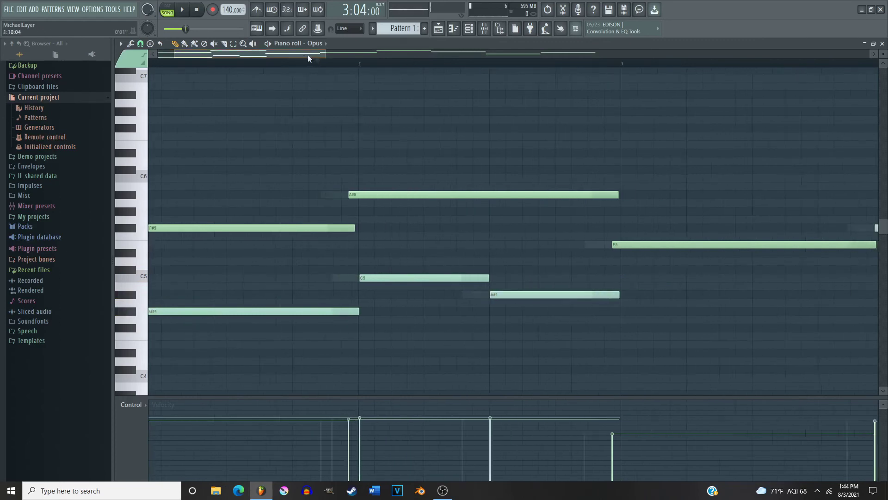
click(329, 327)
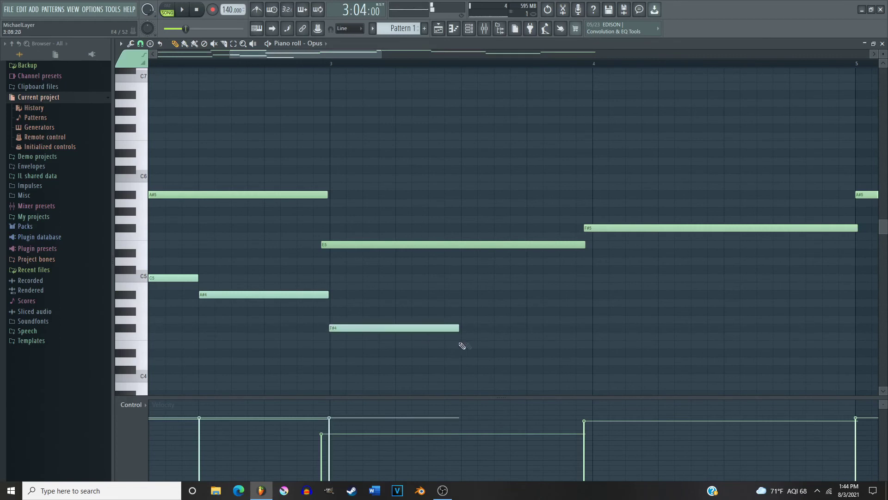
drag(456, 328, 589, 328)
click(596, 294)
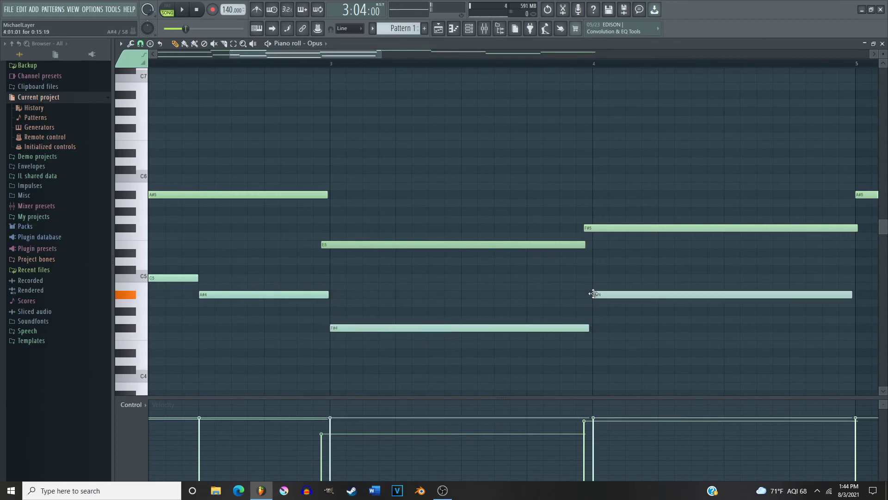
drag(358, 57, 463, 56)
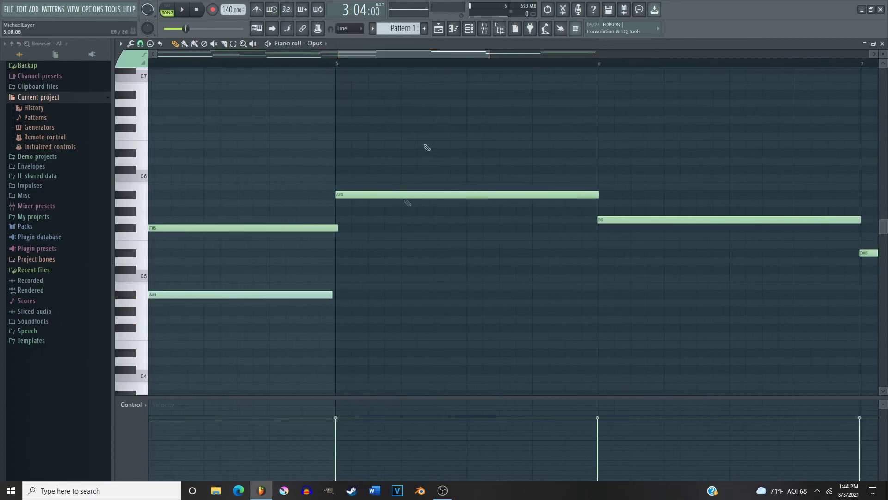
click(336, 270)
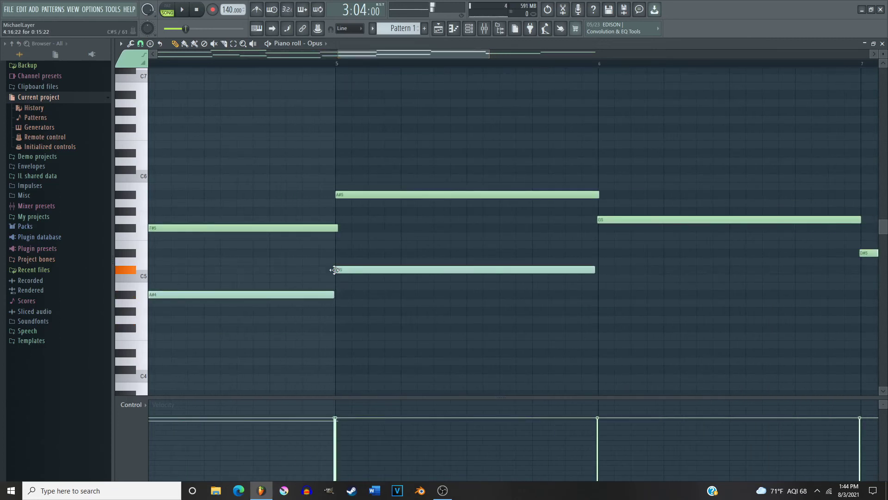
click(599, 311)
drag(367, 57, 479, 57)
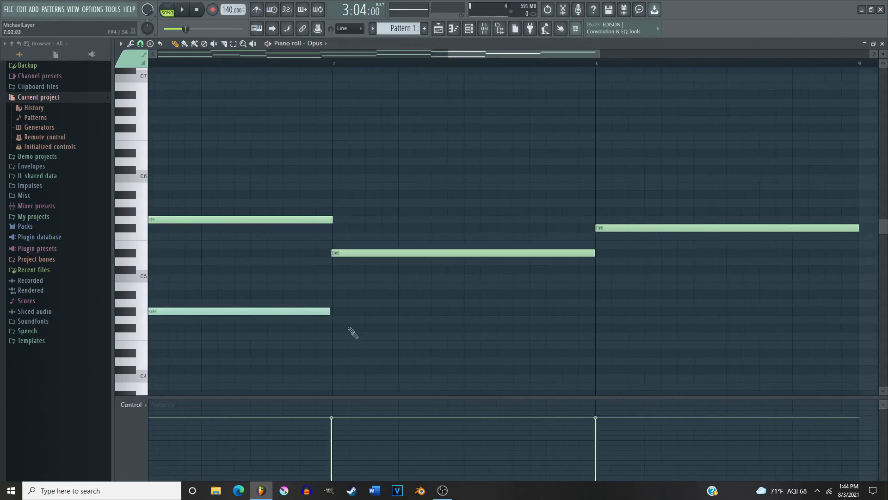
click(332, 287)
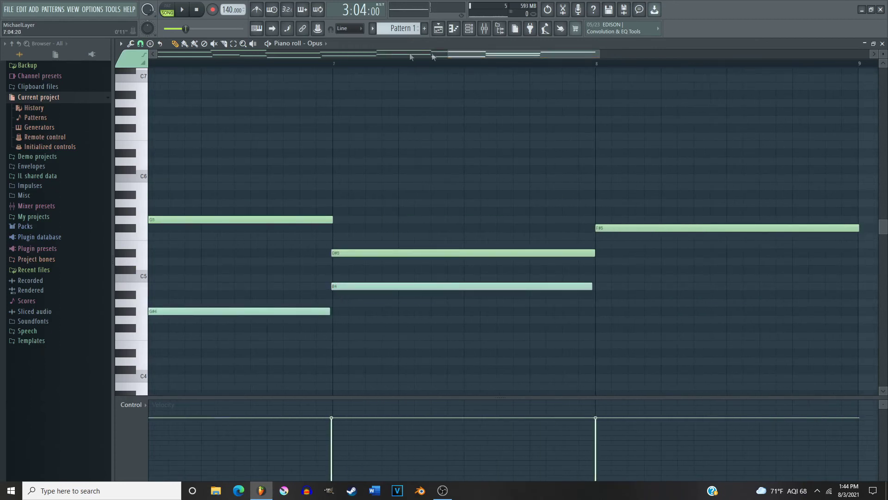
drag(412, 57, 482, 58)
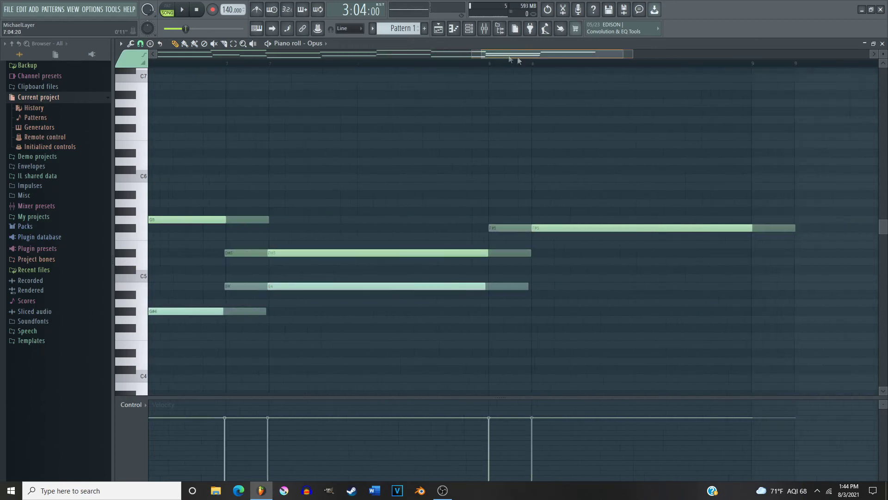
click(297, 312)
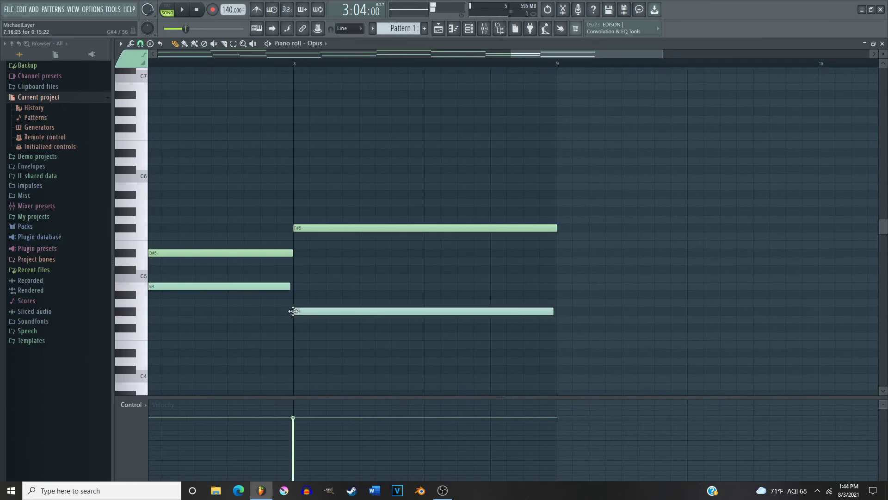
click(883, 44)
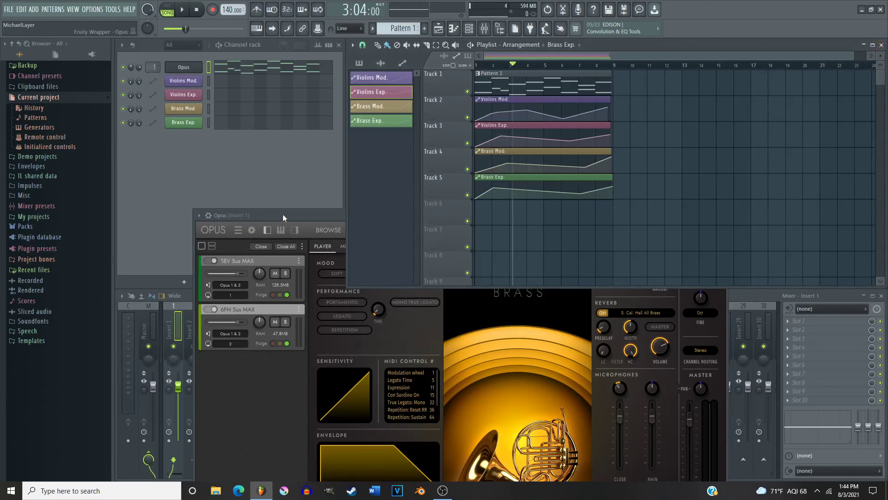
Roll up the Opus window over the channel rack and play the song from the start.
drag(283, 217, 267, 189)
double_click(666, 180)
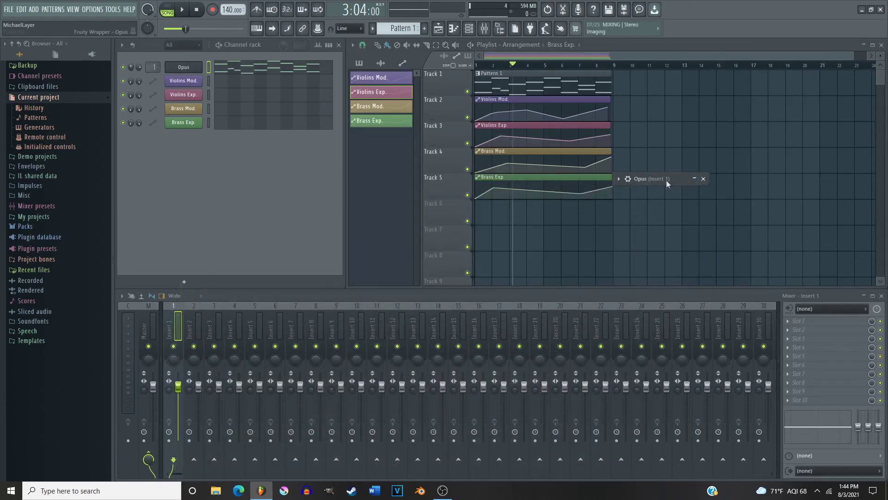
drag(679, 177, 282, 187)
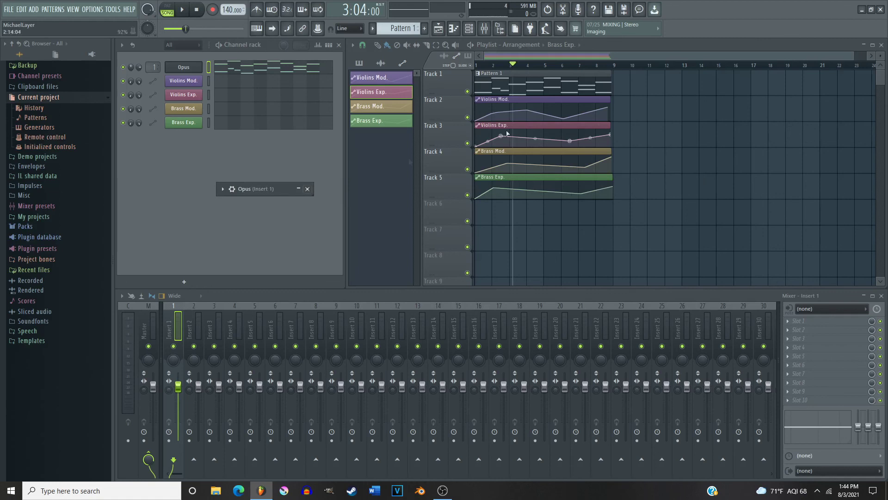
click(197, 11)
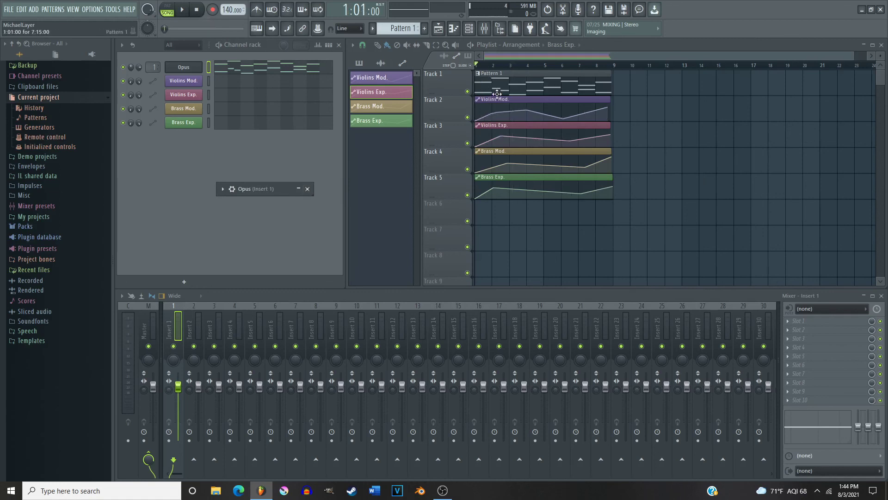
key(space)
click(308, 188)
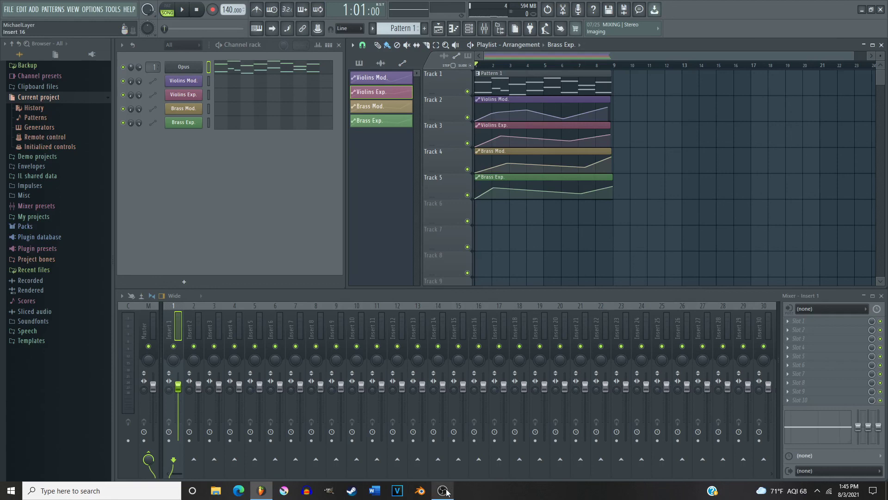
mouse_move(442, 491)
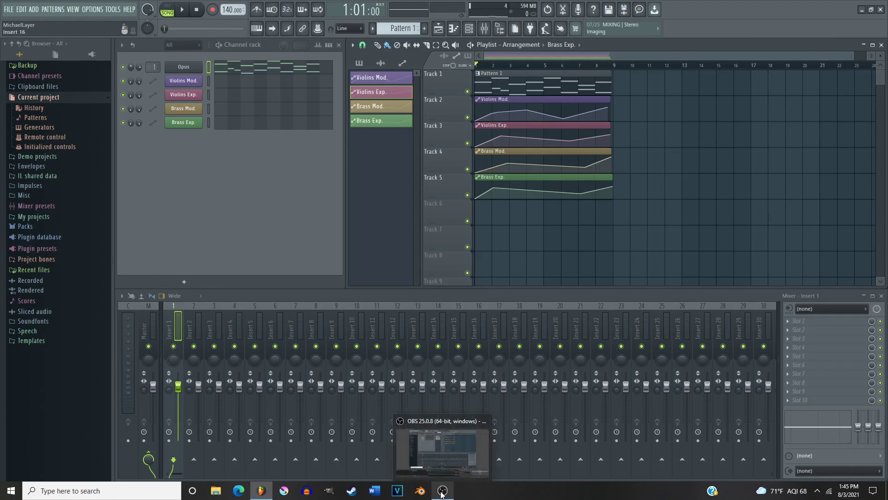
click(442, 492)
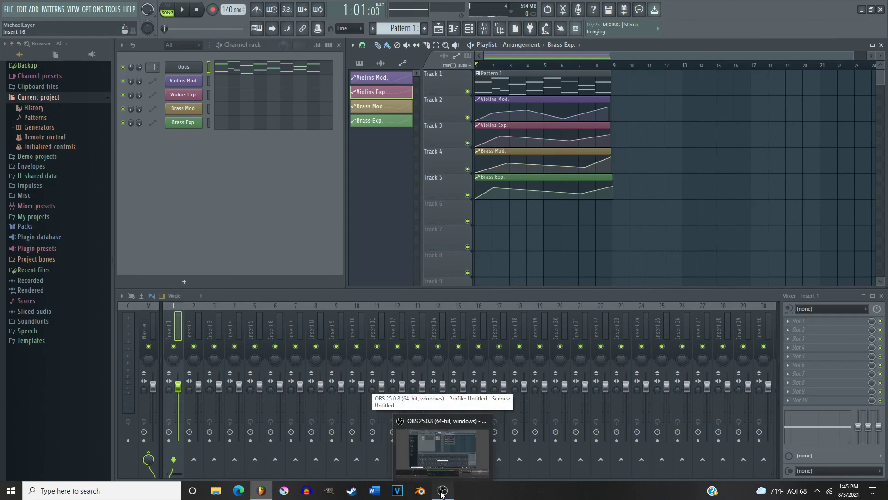